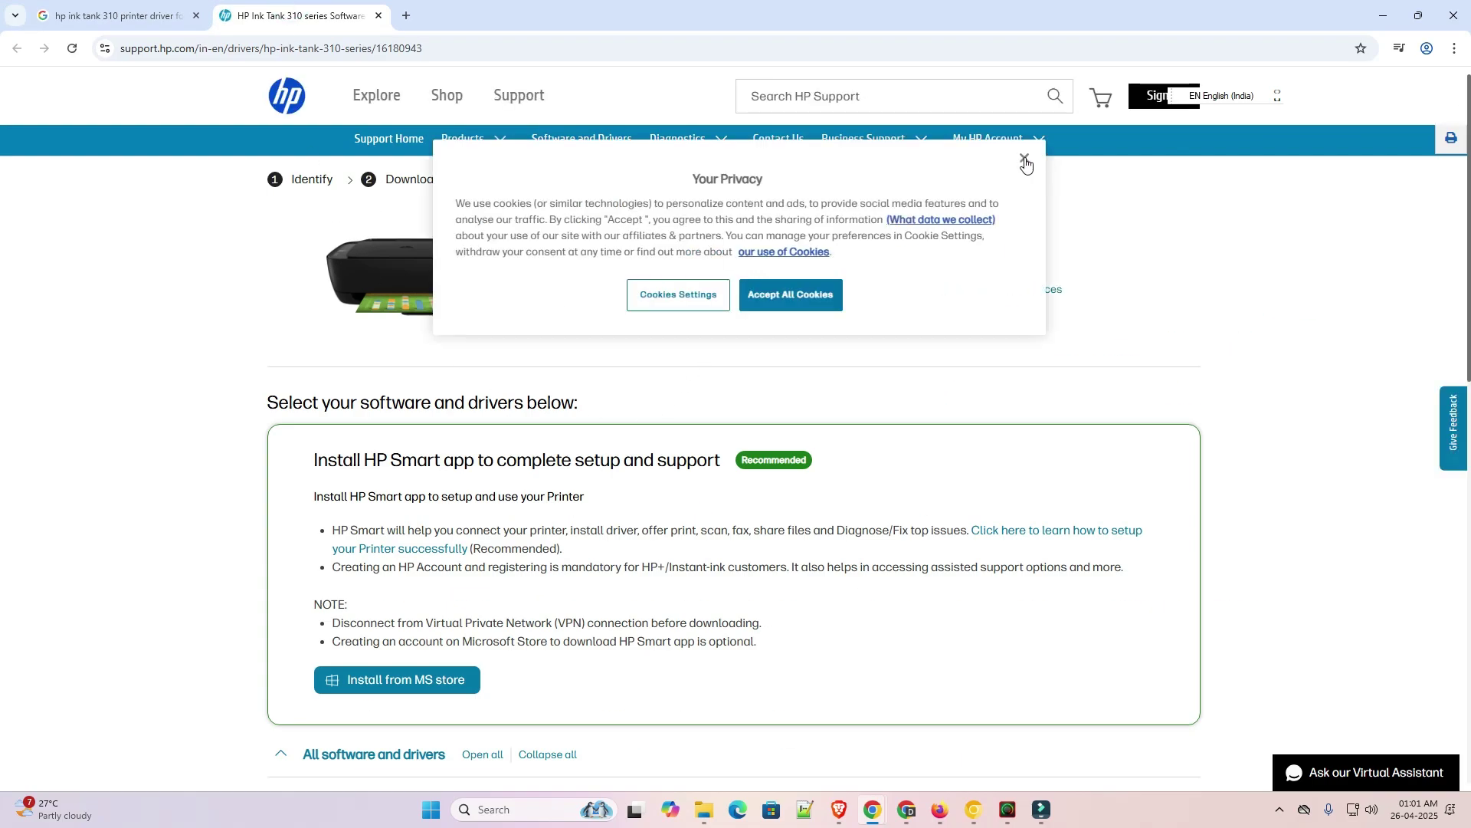
# - Dismiss the privacy notice and look over the software and drivers offered for the HP Ink Tank 310 series
pyautogui.click(1024, 158)
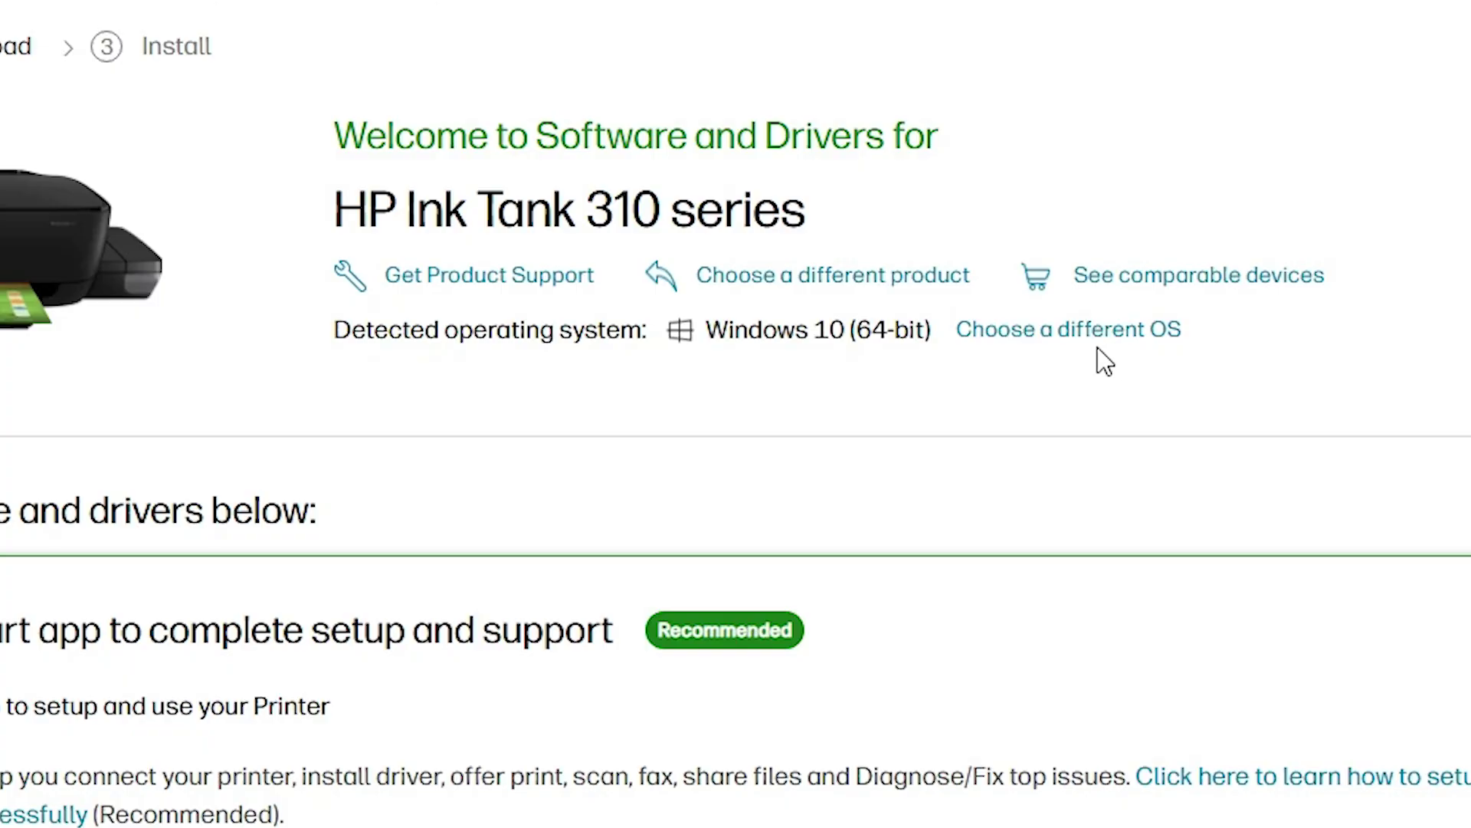
pyautogui.scroll(-5, 330, 668)
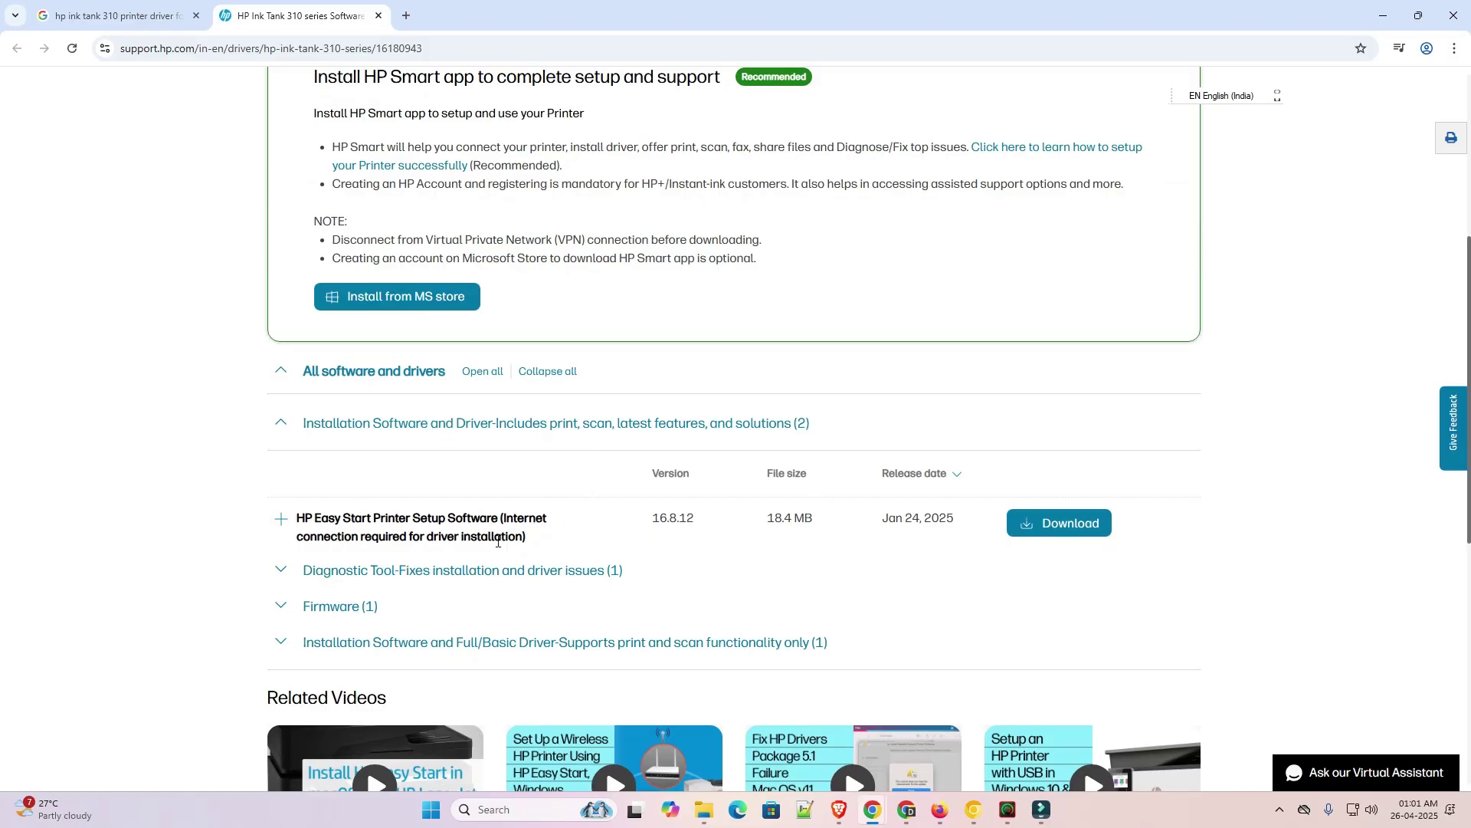
pyautogui.scroll(5, 674, 555)
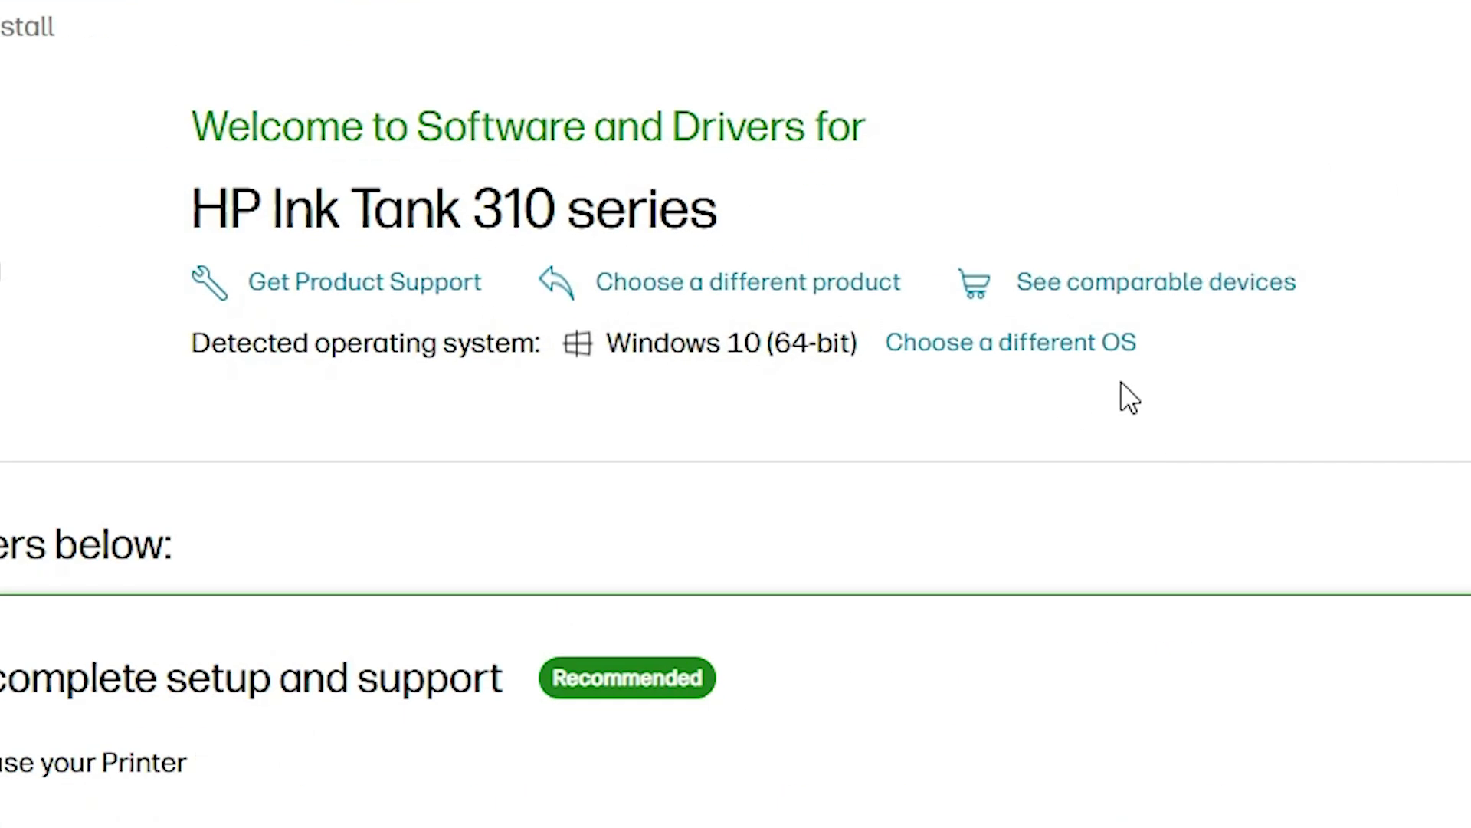
# - Change the operating system for the driver list to Windows, version Windows 7 (64-bit)
pyautogui.click(1108, 355)
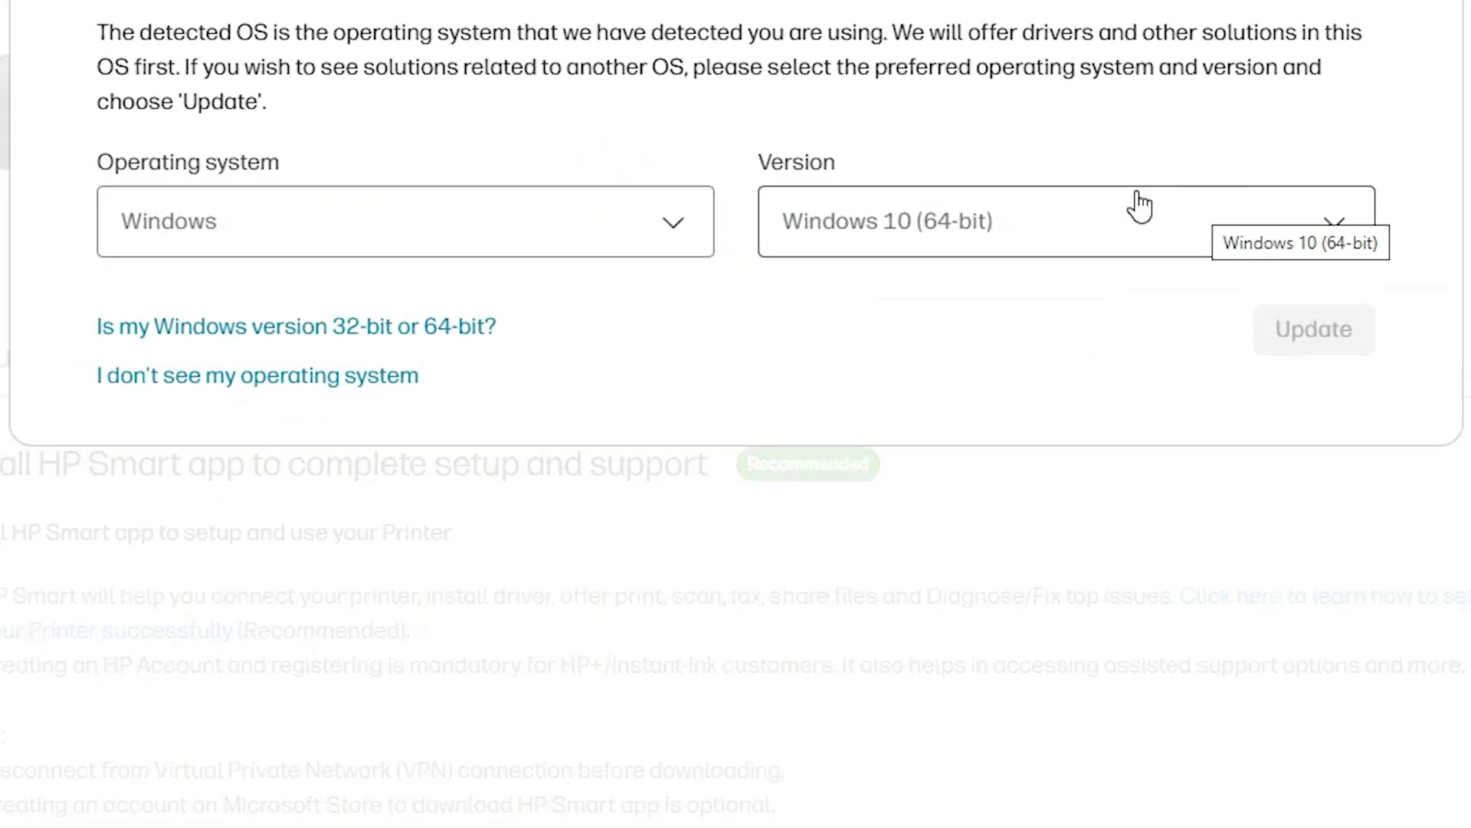
pyautogui.click(617, 224)
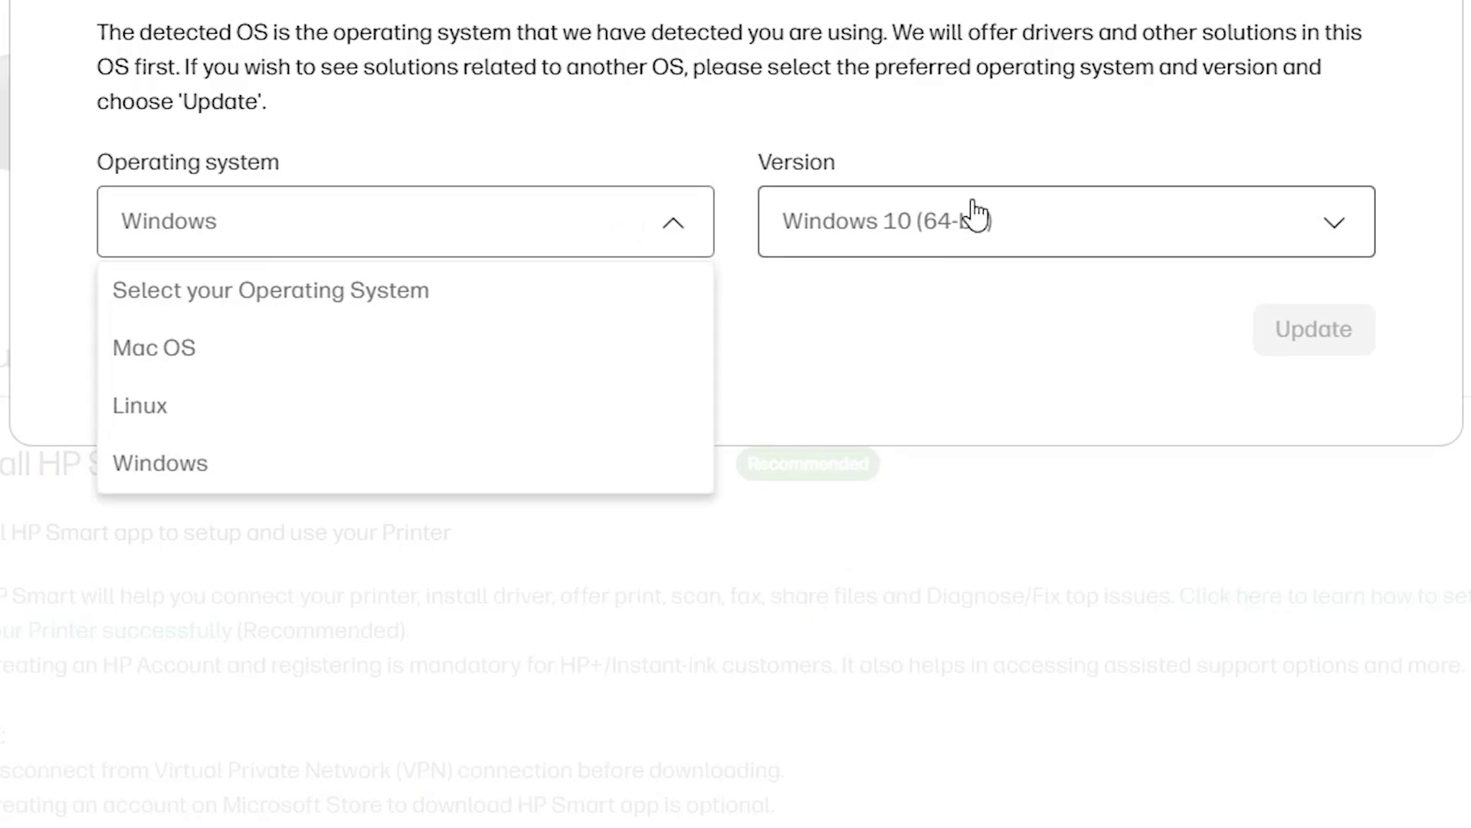
pyautogui.click(995, 242)
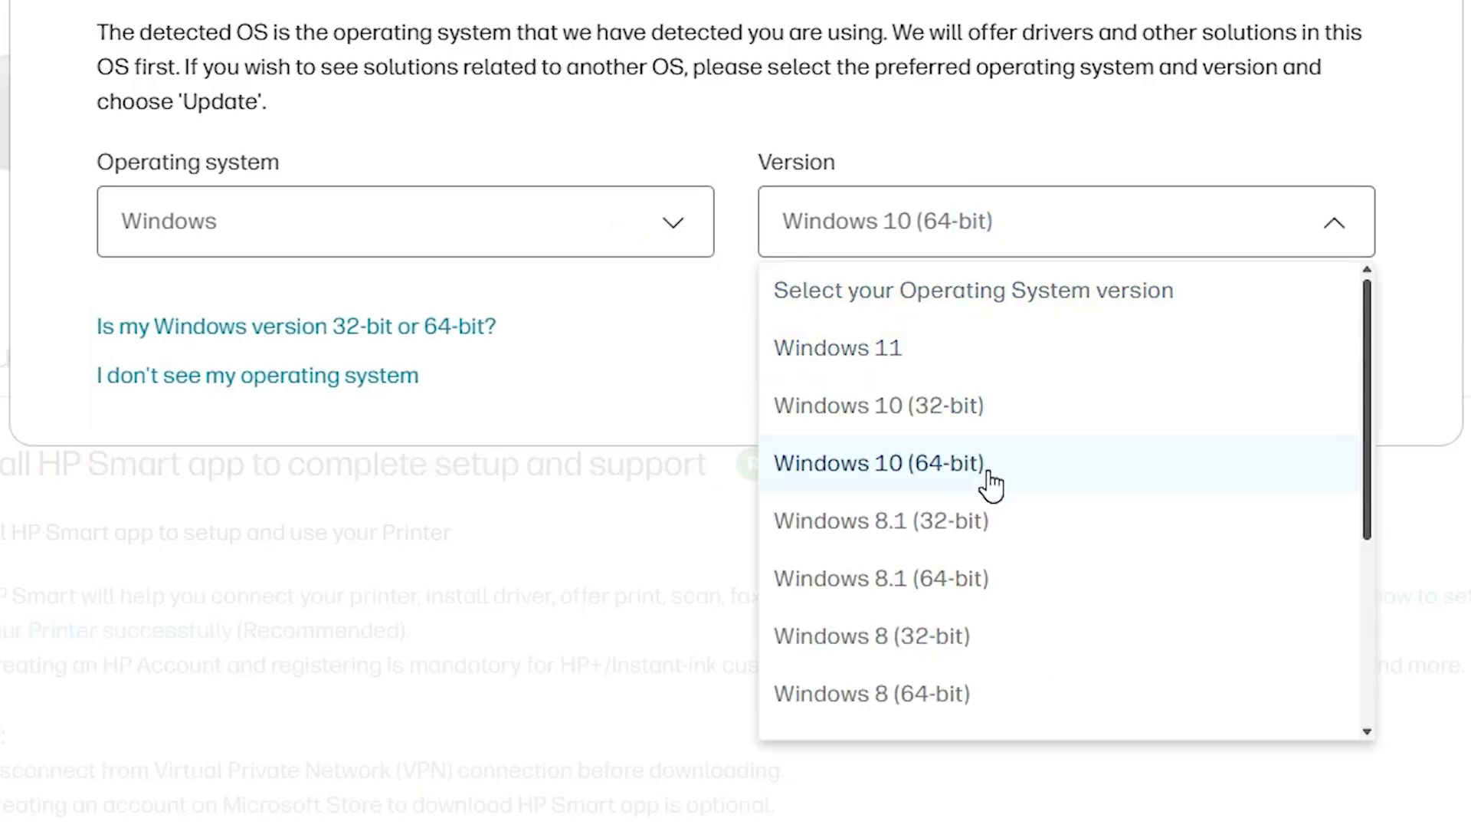
pyautogui.scroll(-2, 975, 529)
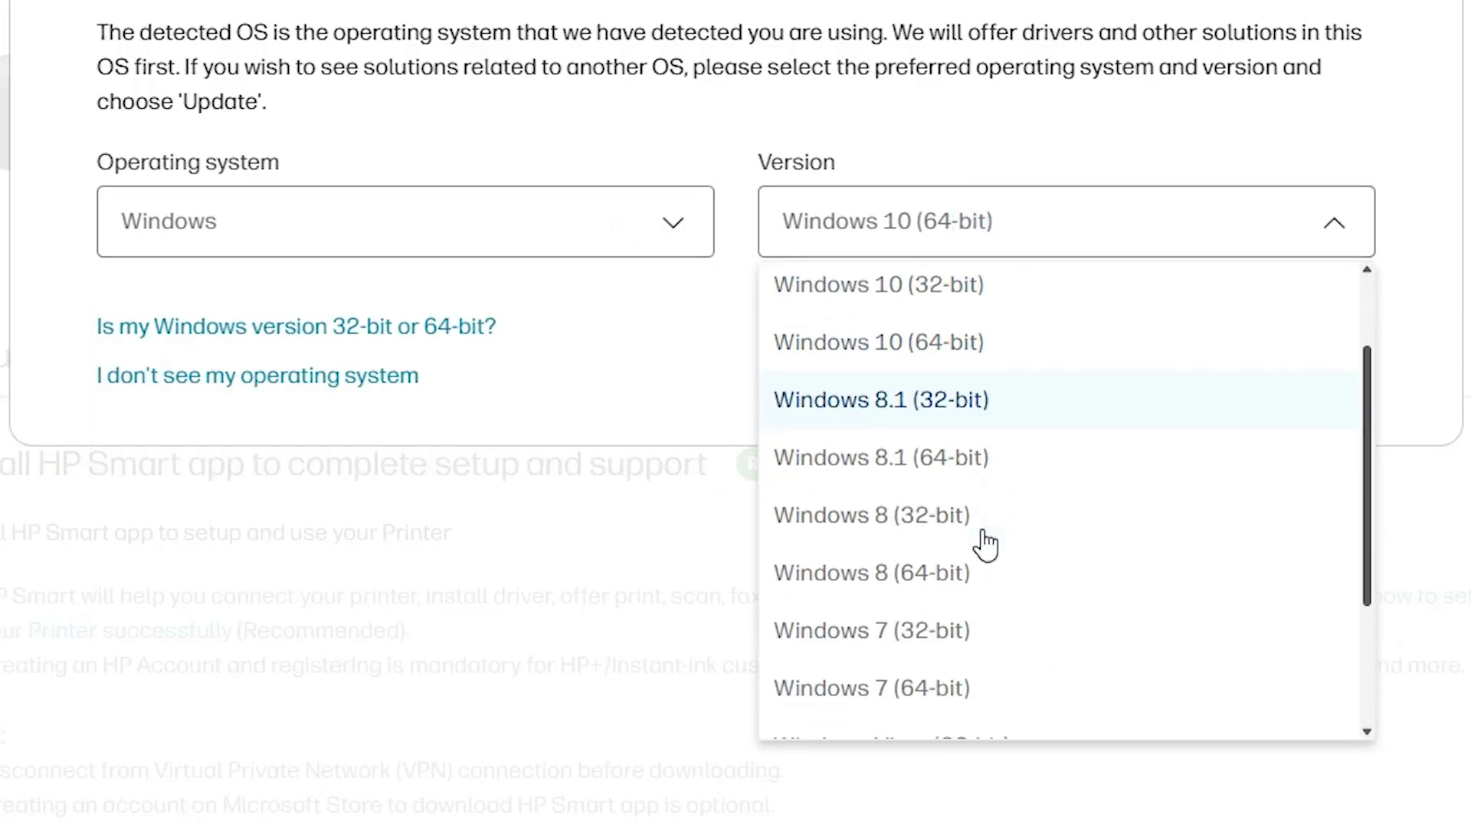
pyautogui.click(941, 689)
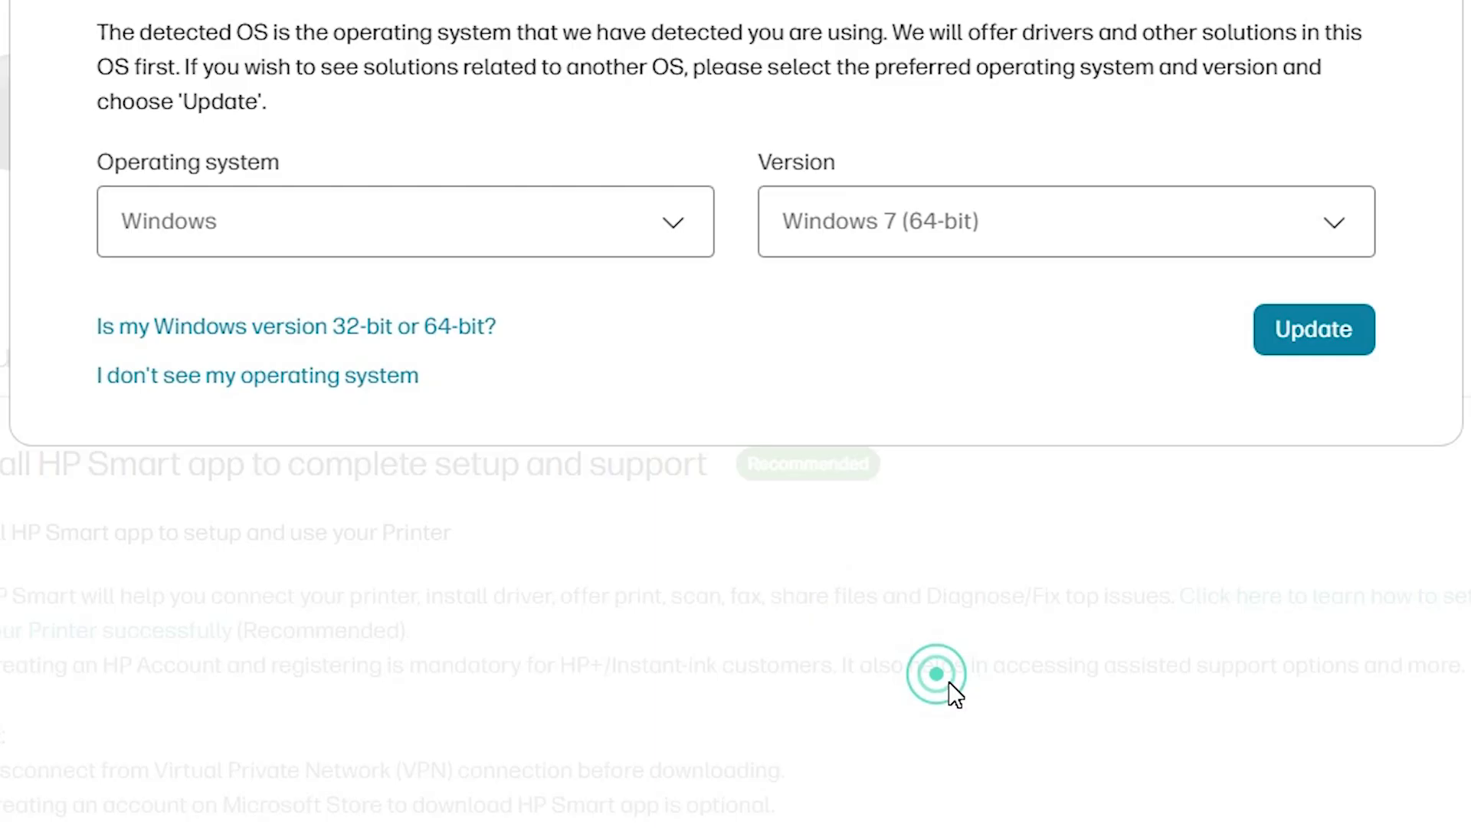
pyautogui.click(1290, 342)
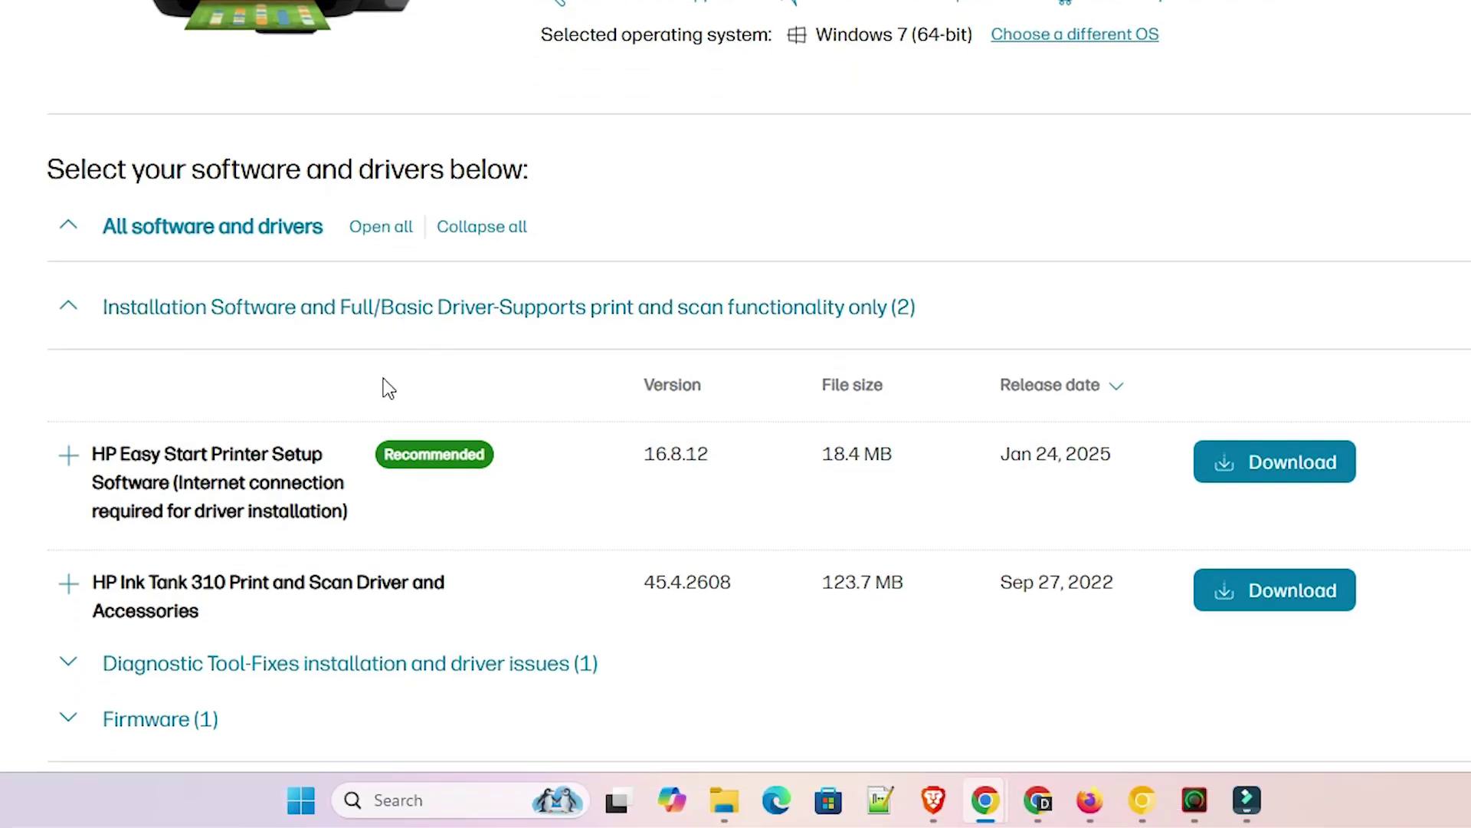
# - Download HP Ink Tank 310 Print and Scan Driver and Accessories, and show the downloaded file in its folder
pyautogui.scroll(-2, 457, 361)
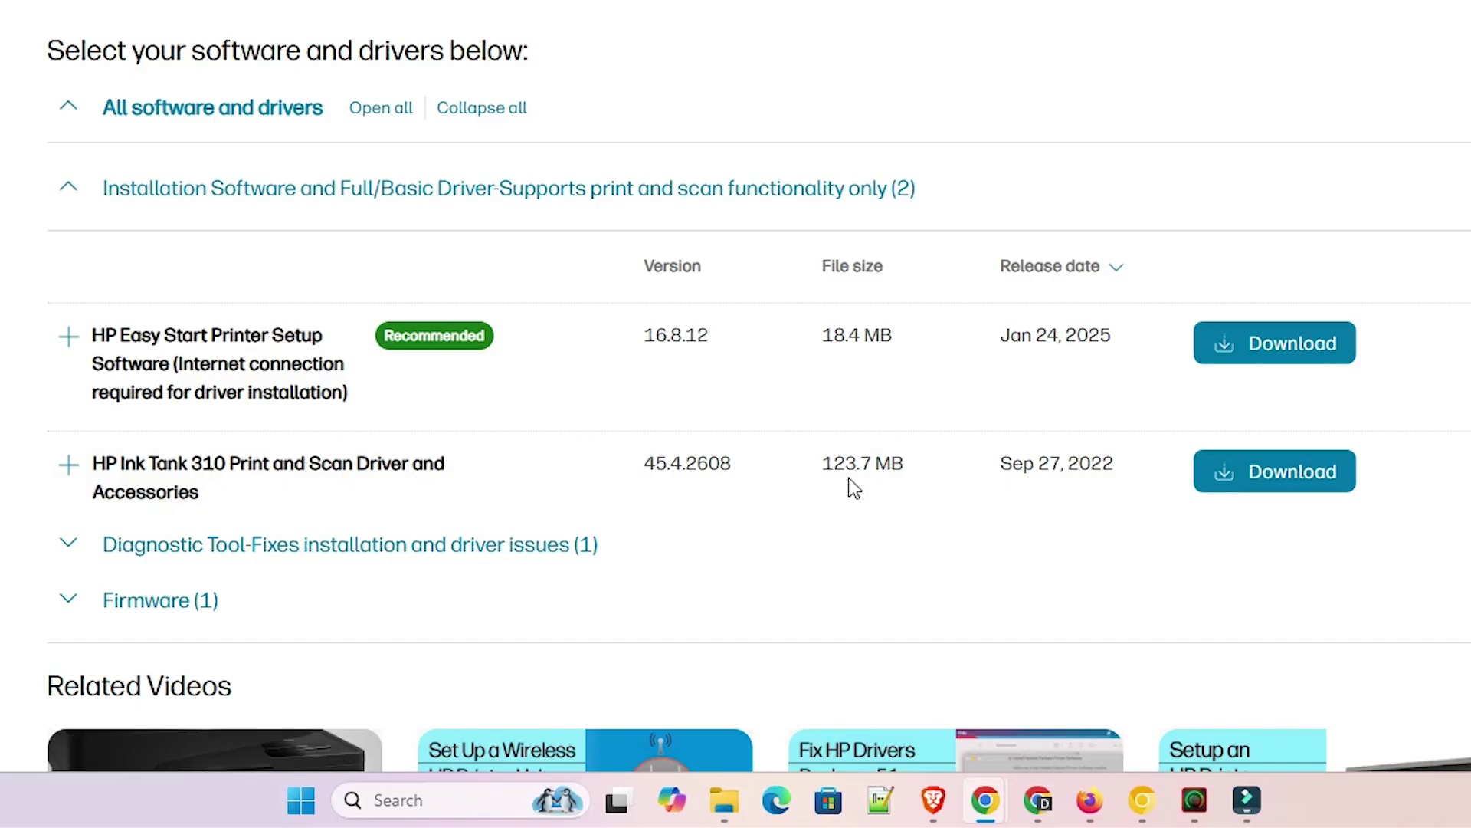
pyautogui.click(1285, 483)
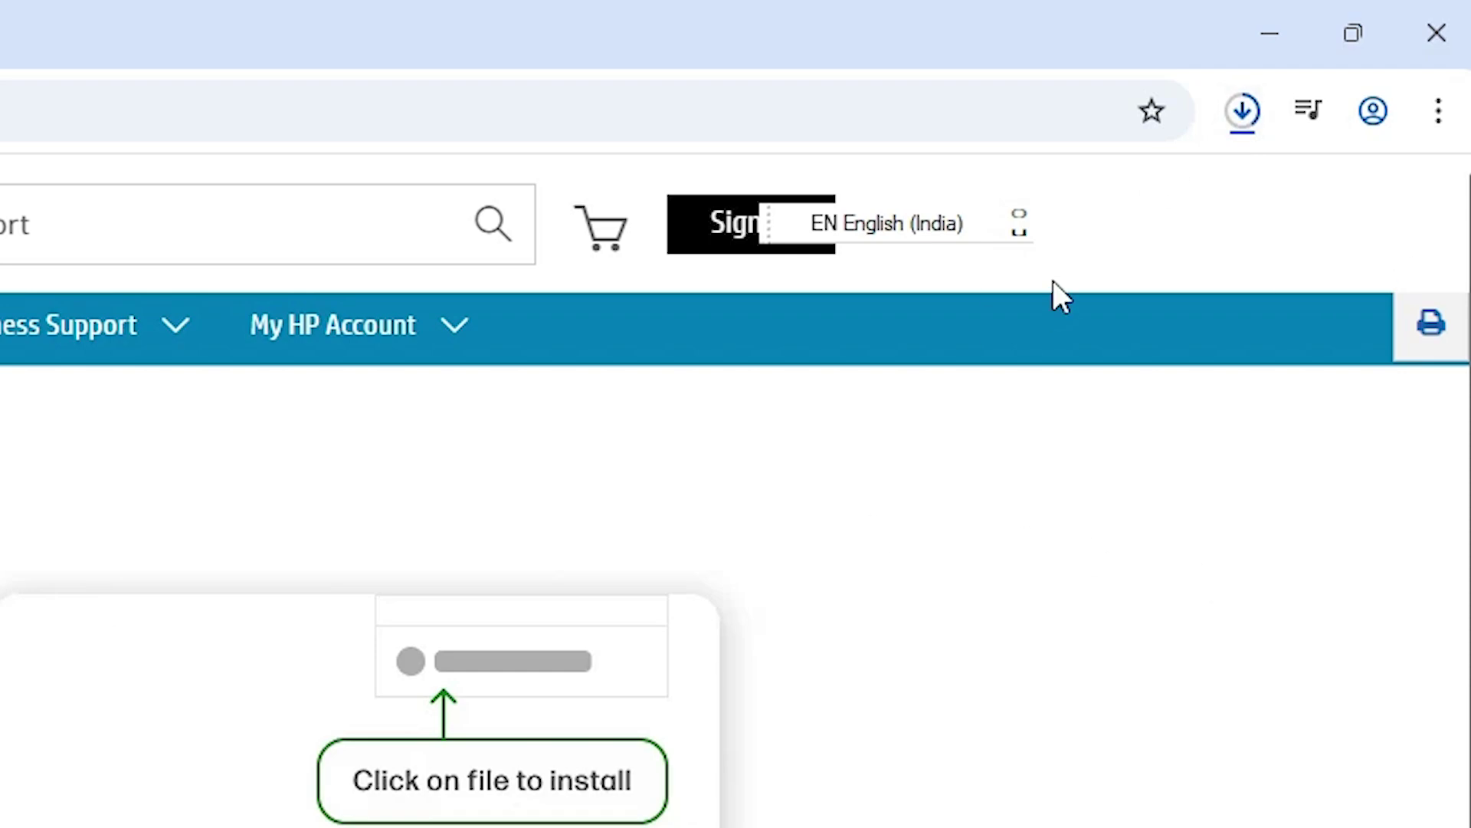
pyautogui.click(1252, 123)
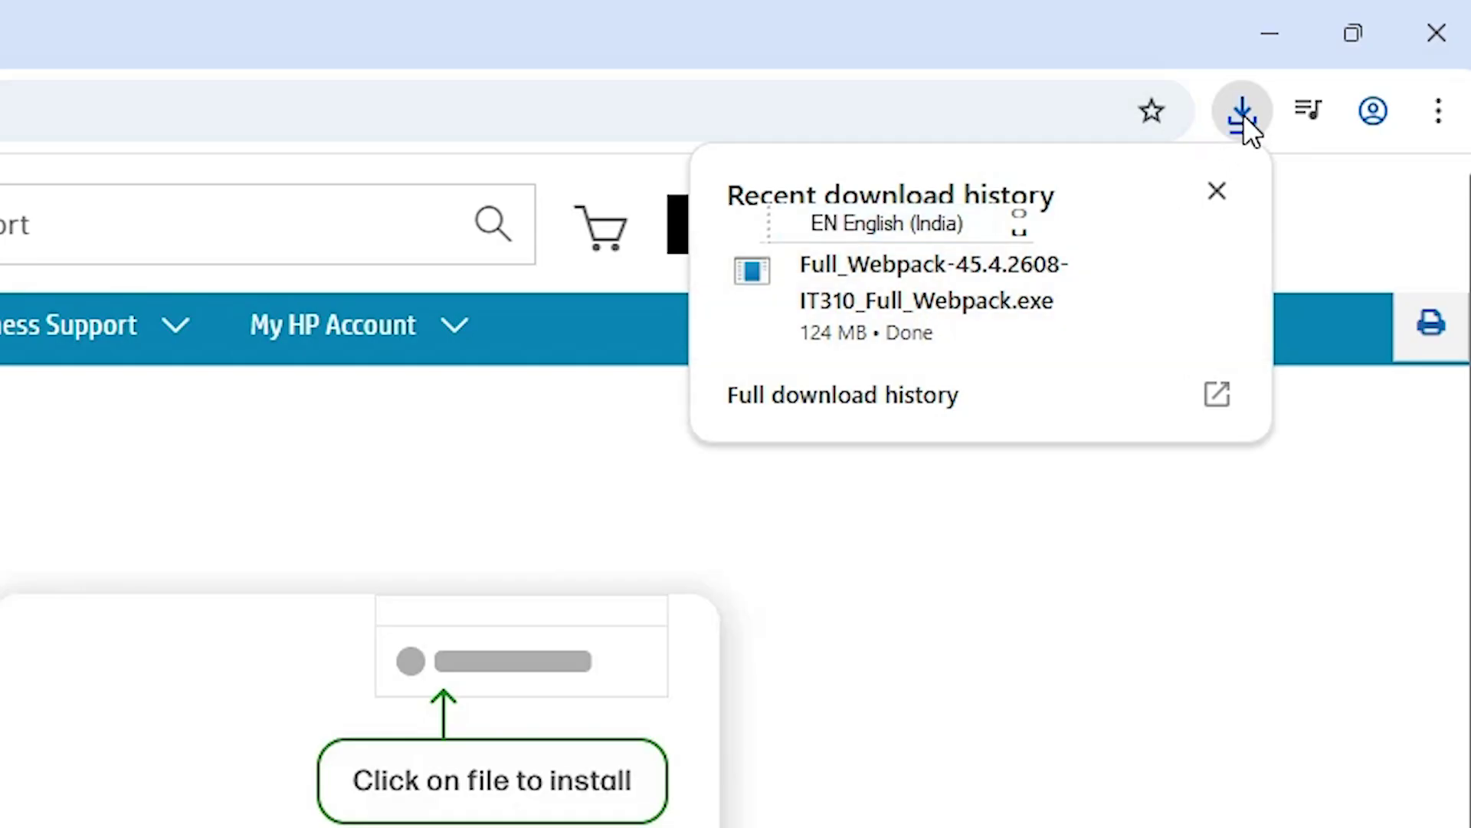
pyautogui.moveTo(1200, 293)
pyautogui.click(1161, 273)
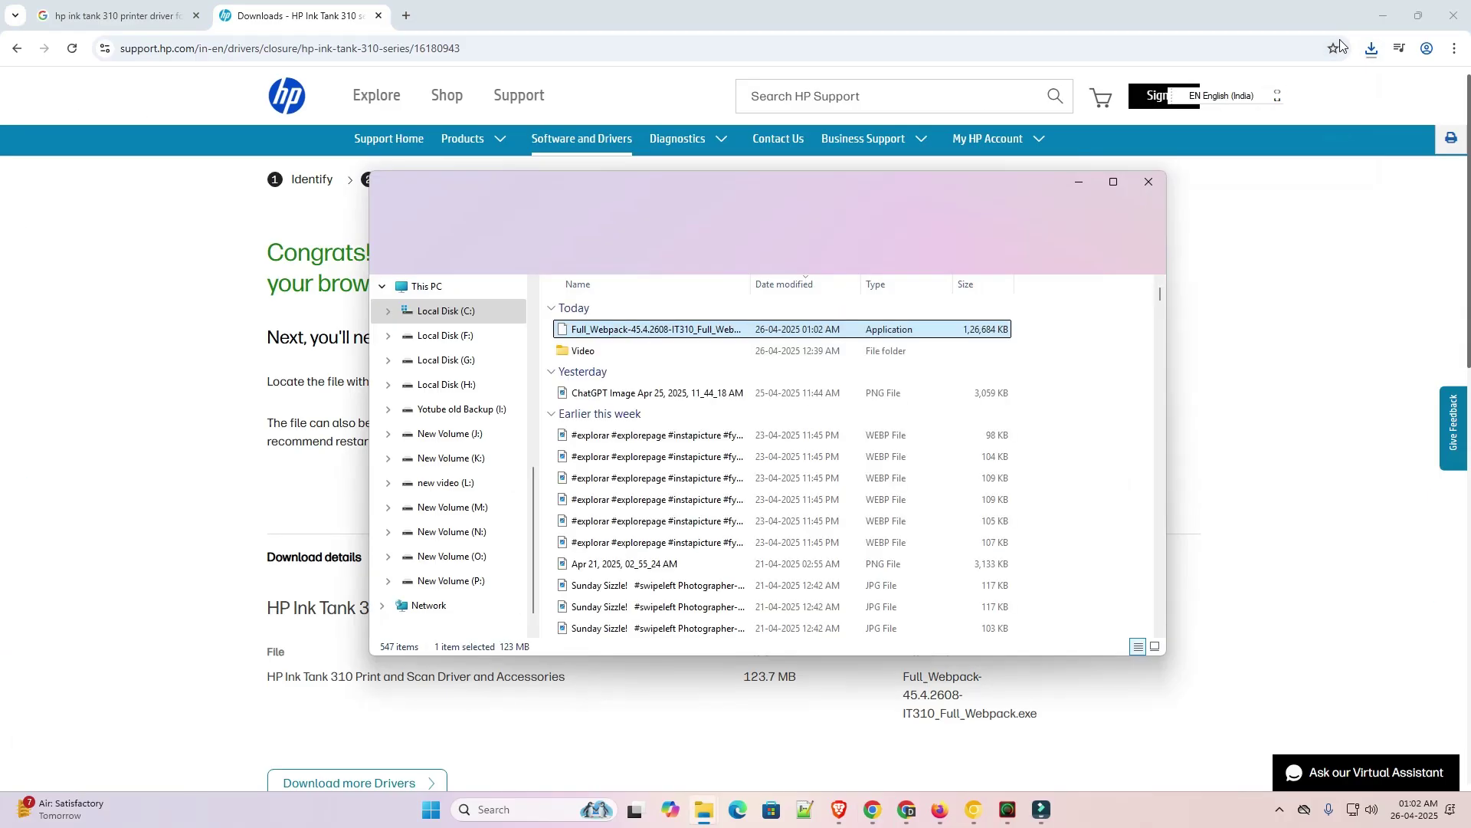
# - Minimize the browser, move the downloaded Full_Webpack installer from Downloads onto the desktop, and close the folder window
pyautogui.click(1384, 16)
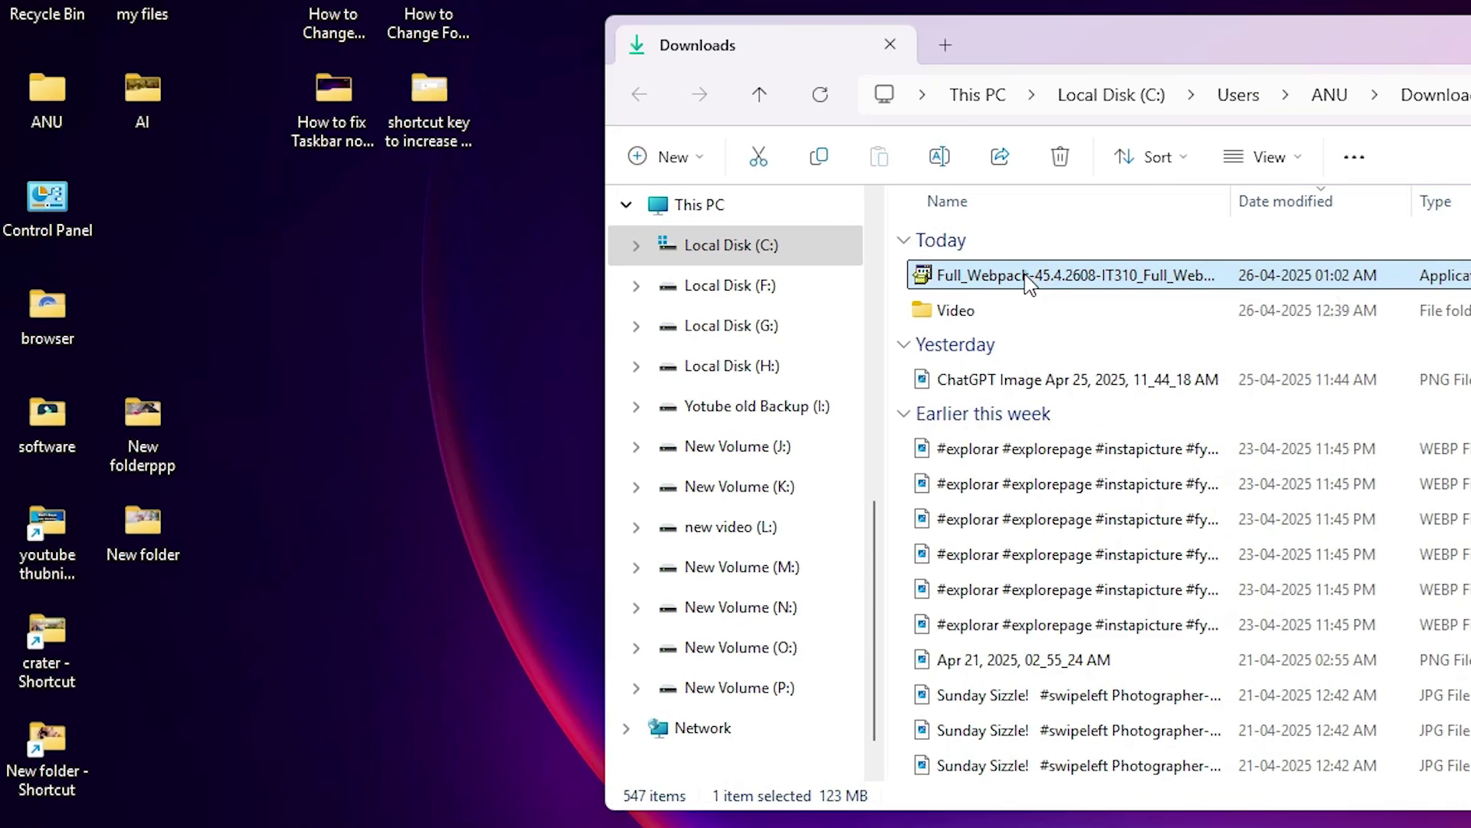
pyautogui.moveTo(626, 332); pyautogui.dragTo(367, 392)
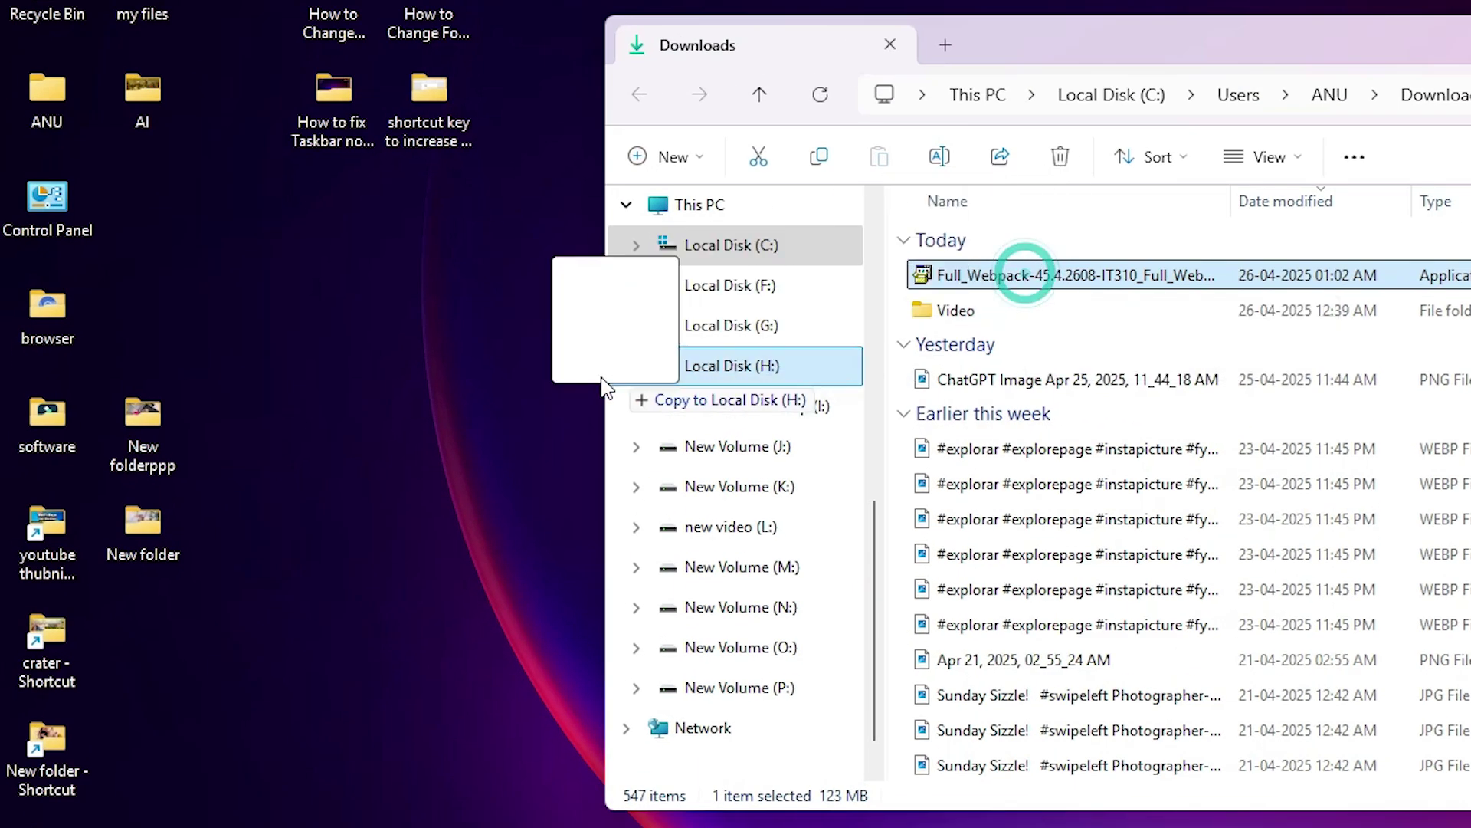
pyautogui.moveTo(602, 387); pyautogui.dragTo(427, 486)
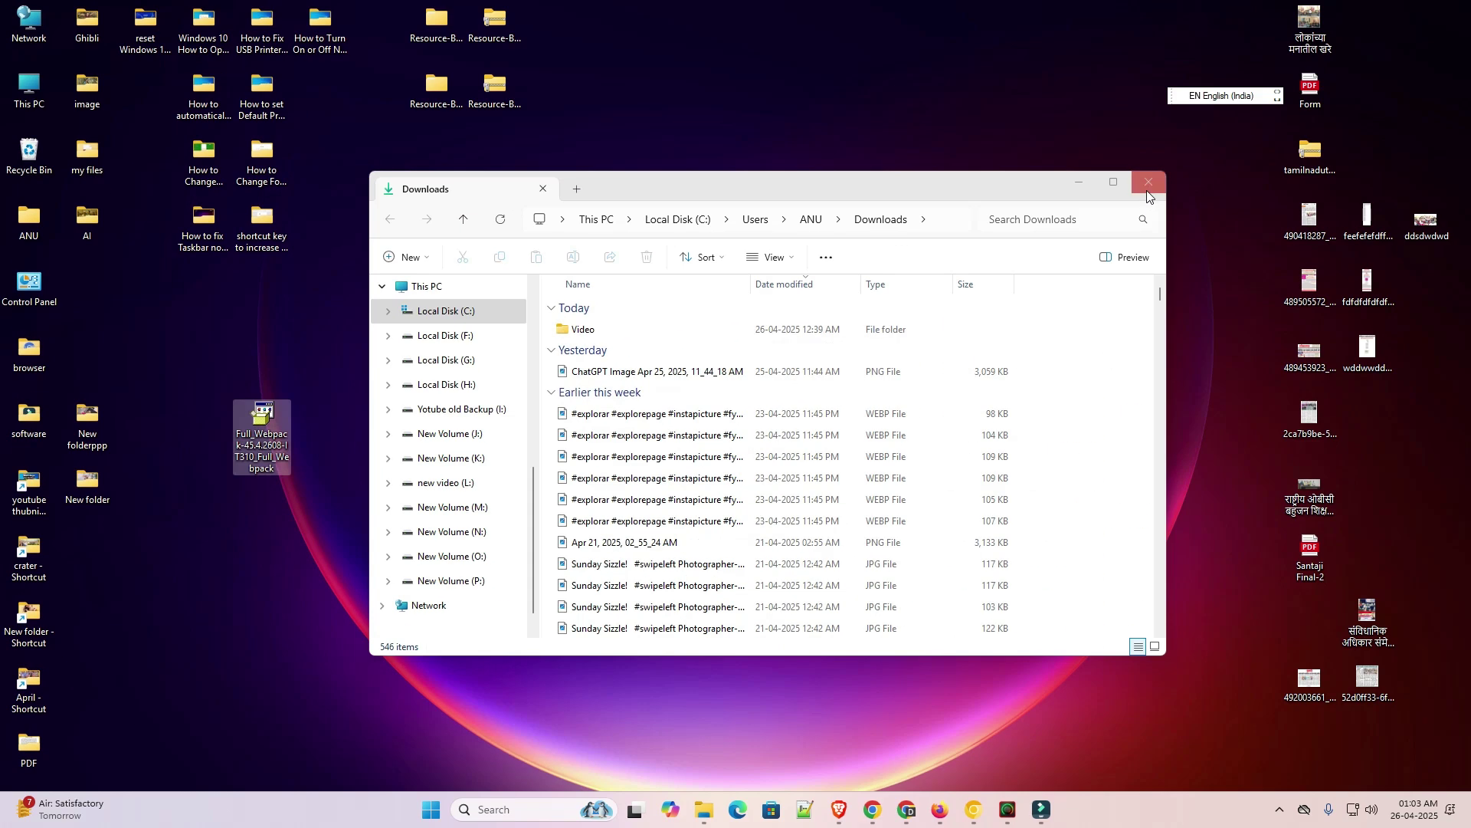
pyautogui.click(1149, 184)
pyautogui.moveTo(251, 436); pyautogui.dragTo(196, 536)
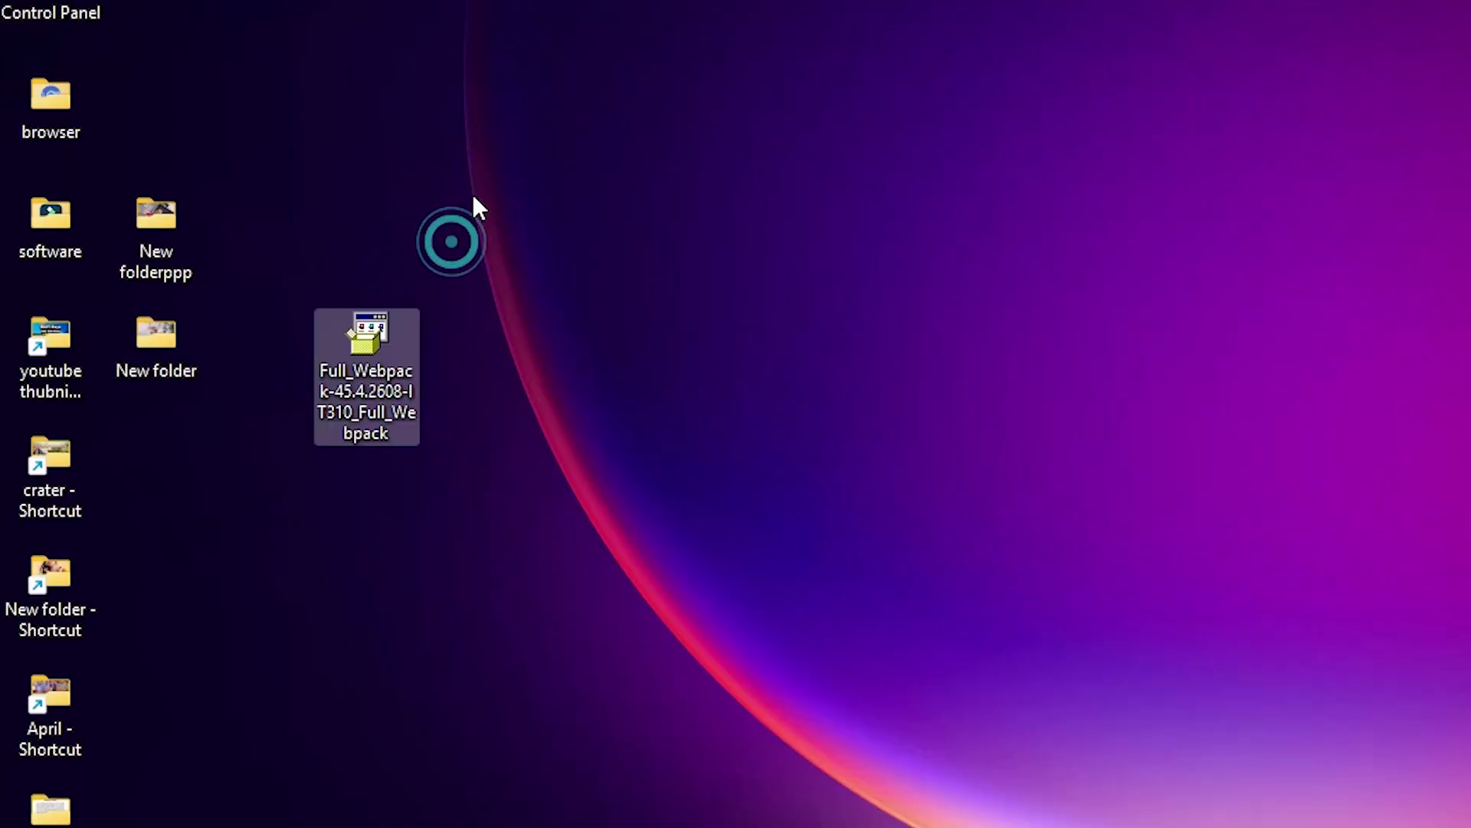
# - Extract the Full_Webpack installer on the desktop with WinRAR, keeping the default destination folder and extraction options
pyautogui.click(345, 439)
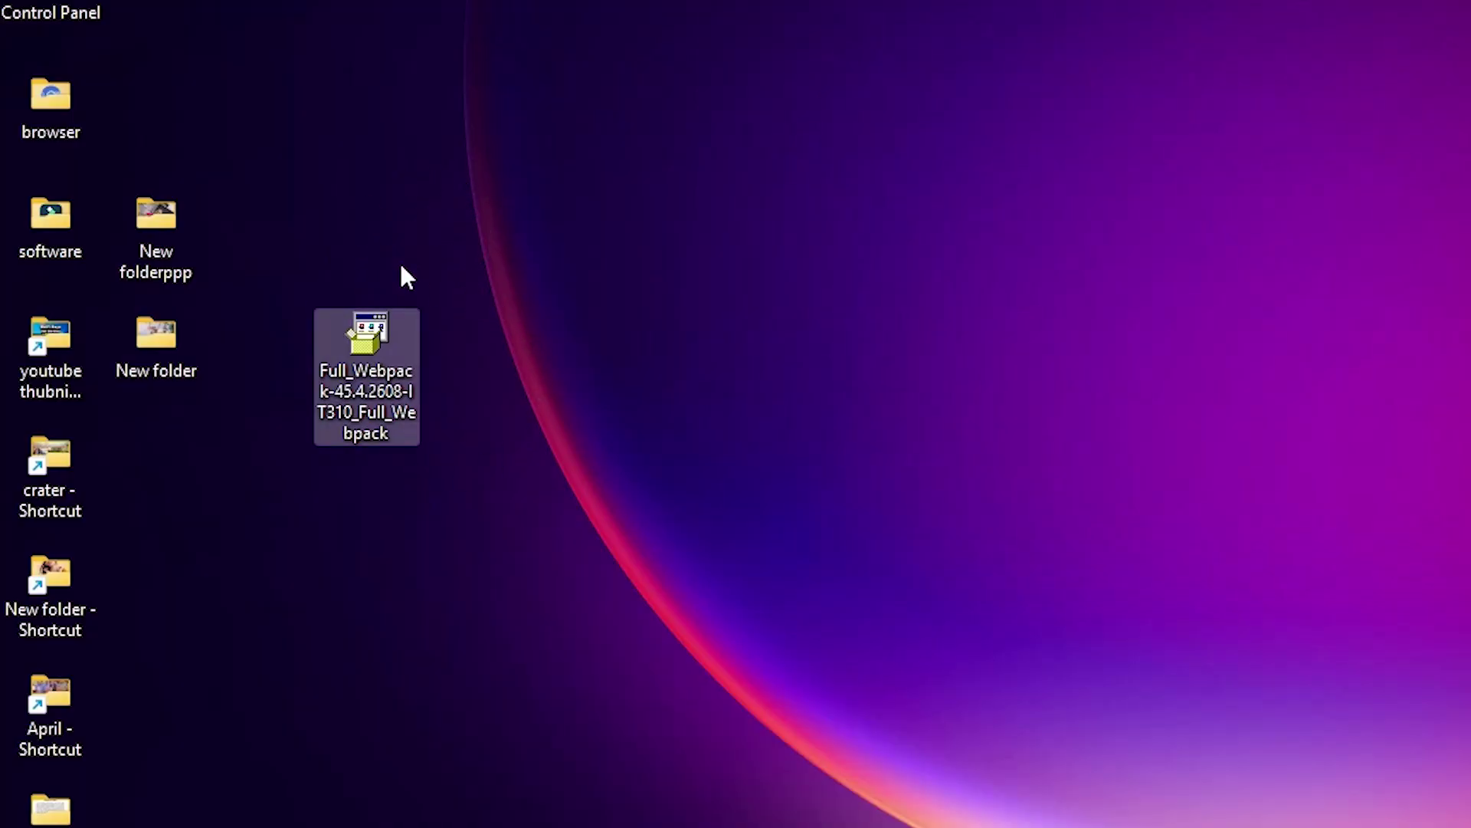
pyautogui.rightClick(377, 357)
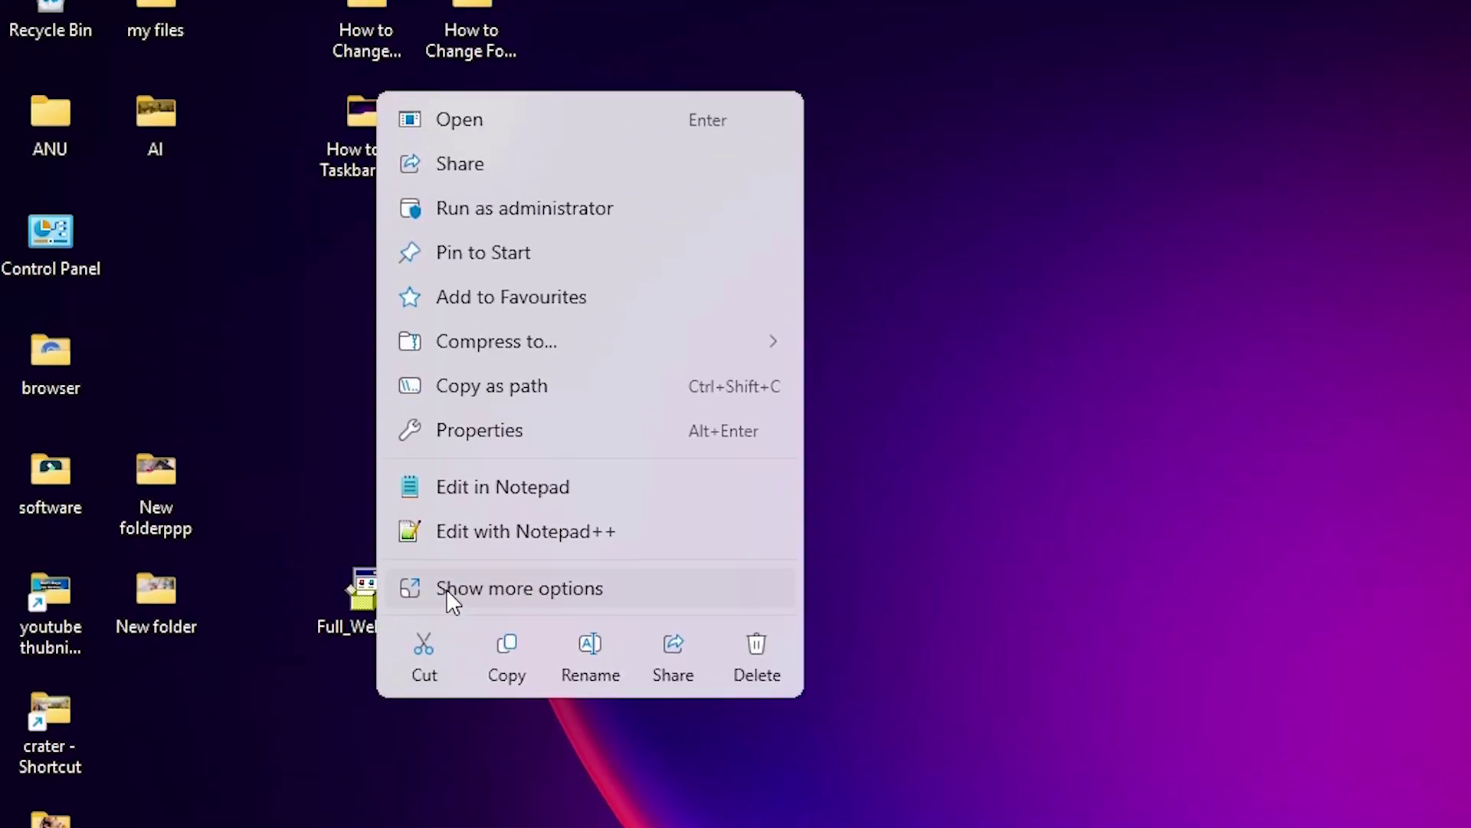
pyautogui.click(446, 589)
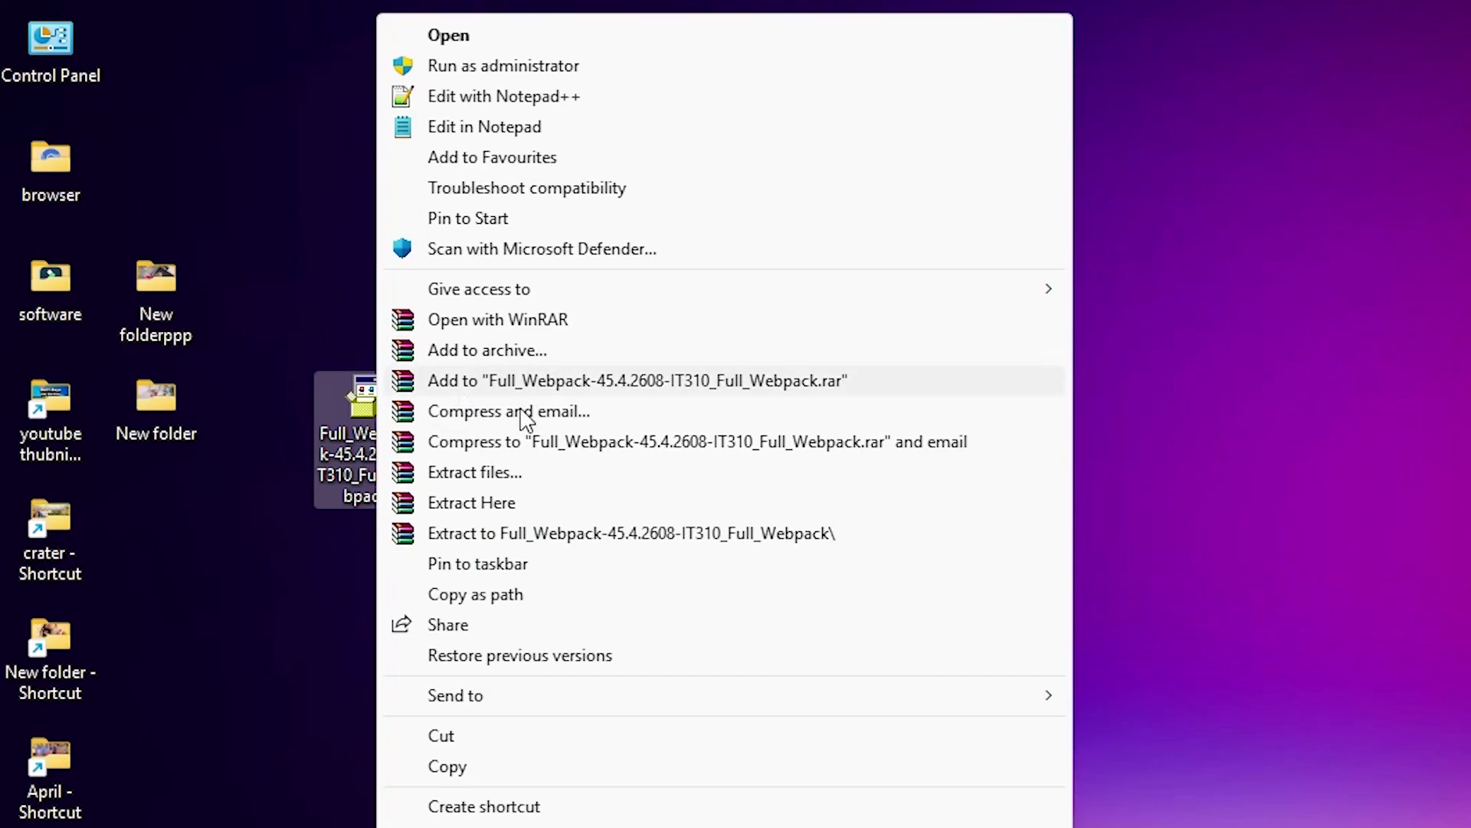
pyautogui.click(495, 473)
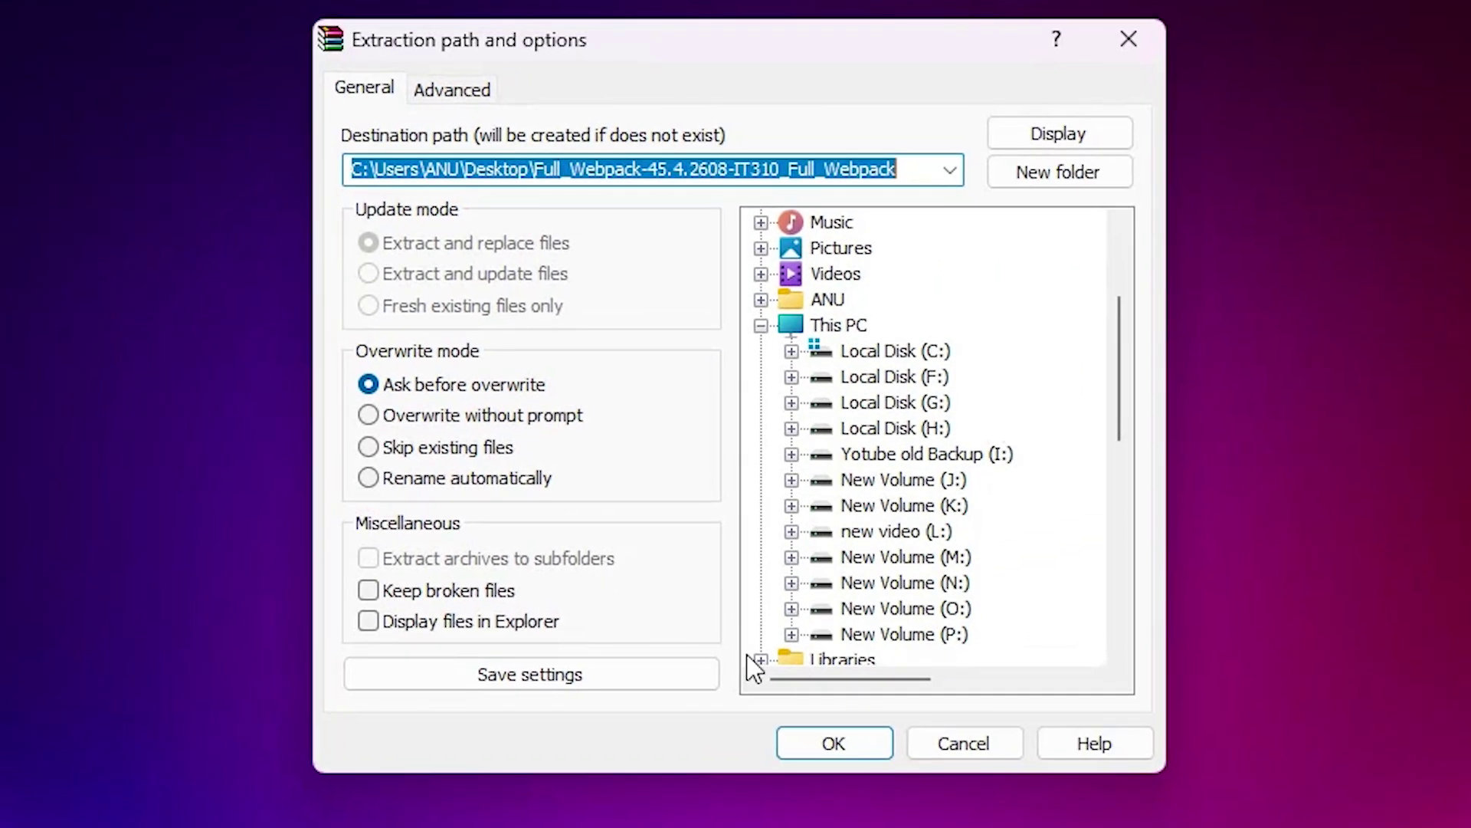
pyautogui.click(808, 730)
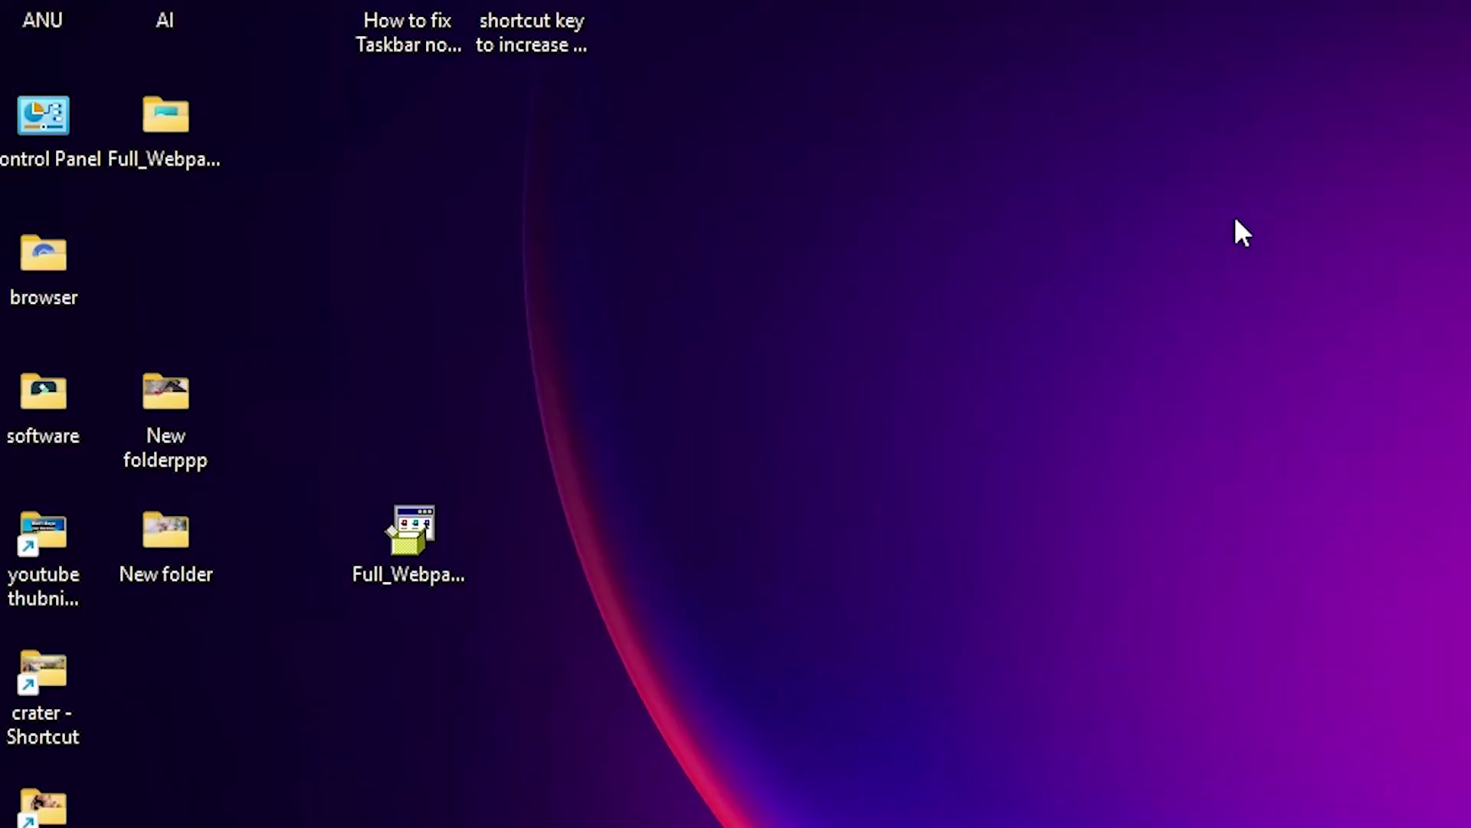
# - Arrange the extracted Full_Webpack folder and the installer side by side in an empty area of the desktop
pyautogui.moveTo(187, 126); pyautogui.dragTo(307, 548)
pyautogui.moveTo(421, 540); pyautogui.dragTo(515, 540)
pyautogui.moveTo(288, 536); pyautogui.dragTo(390, 534)
# - Open the extracted Full_Webpack folder, look through the driver files it contains, and close it
pyautogui.doubleClick(387, 527)
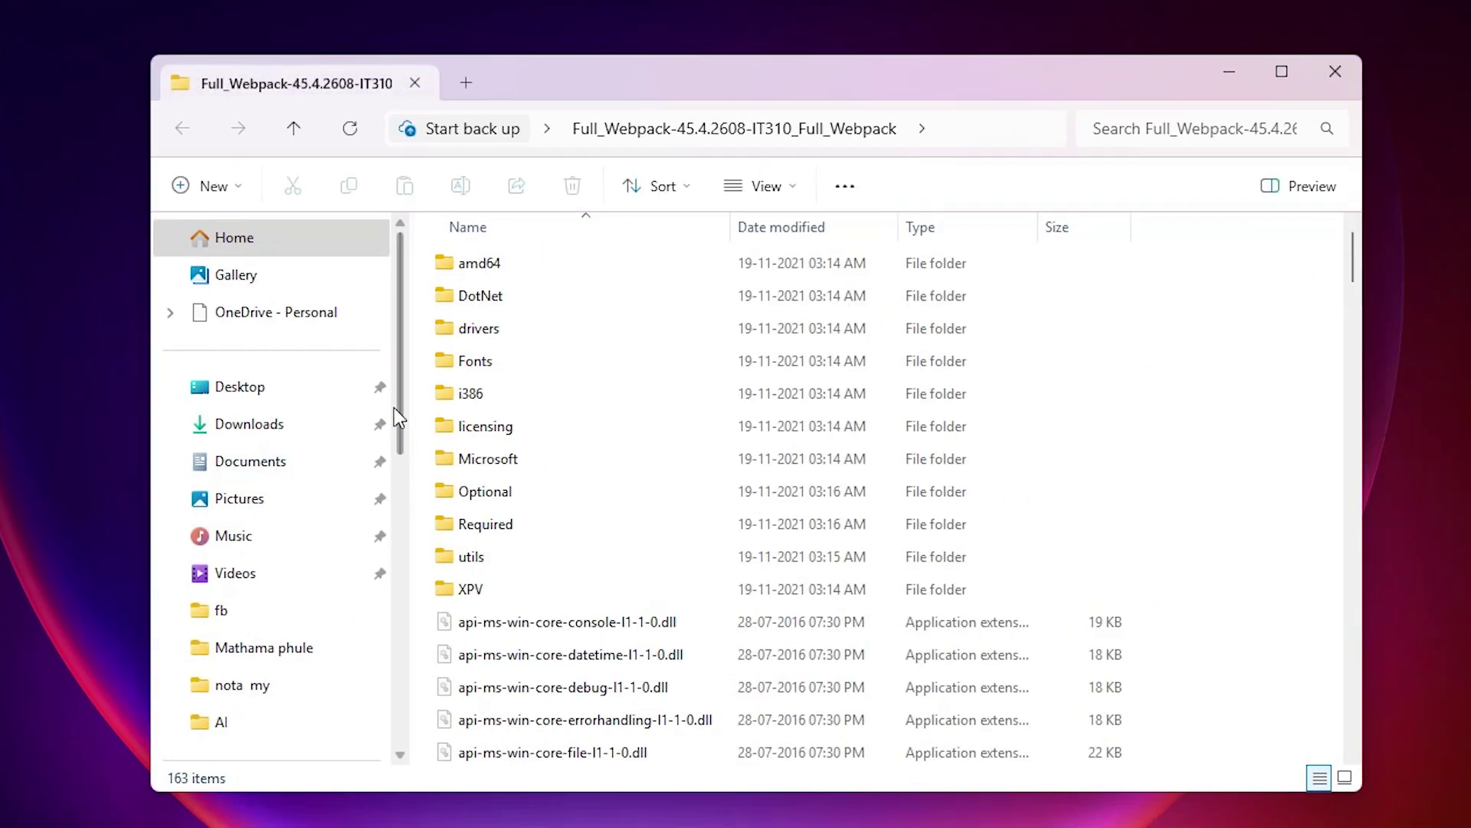
pyautogui.scroll(-5, 607, 655)
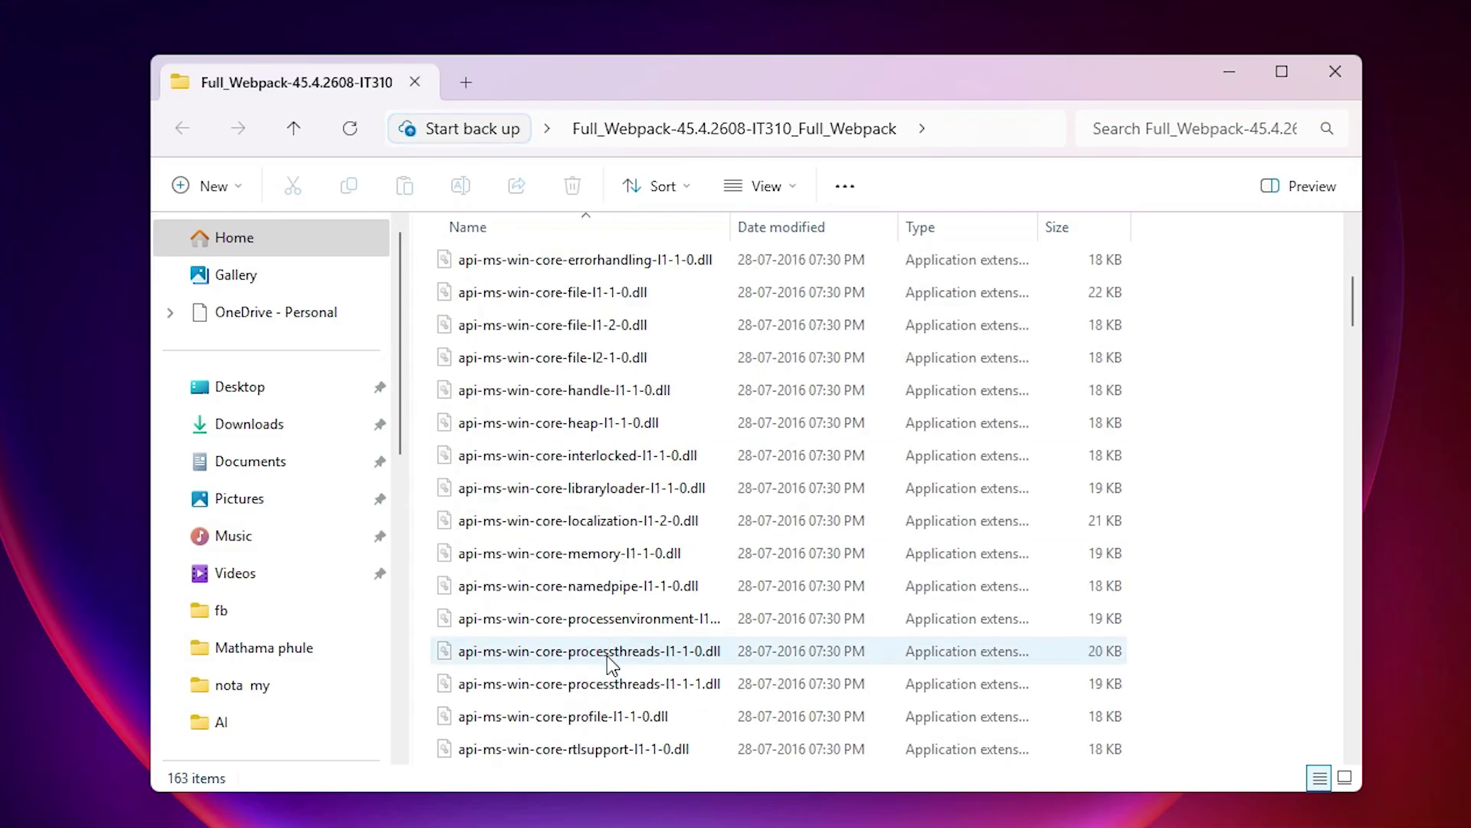
pyautogui.scroll(-2, 607, 654)
pyautogui.scroll(-15, 611, 660)
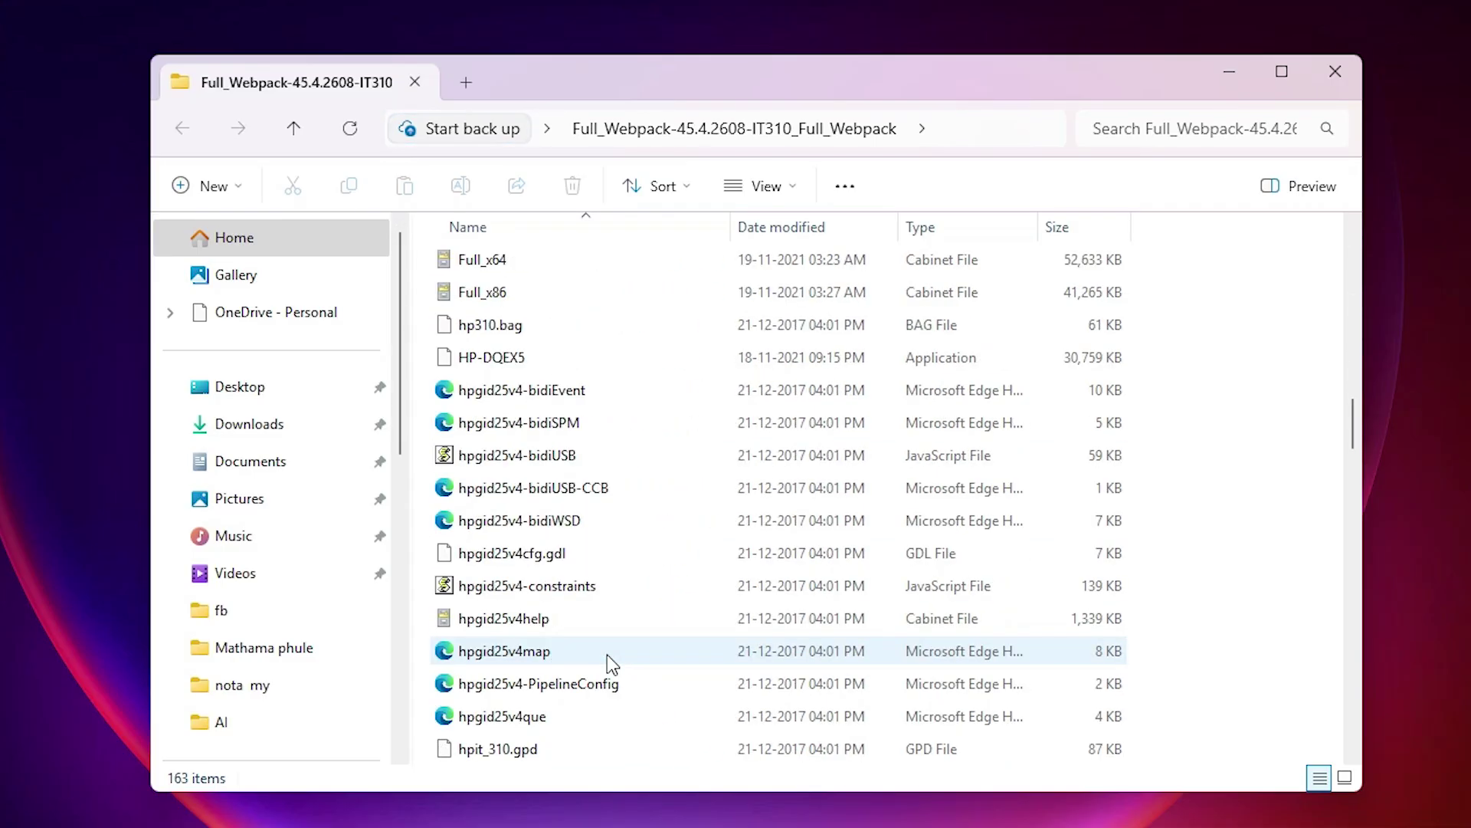
pyautogui.scroll(-2, 611, 660)
pyautogui.scroll(20, 607, 651)
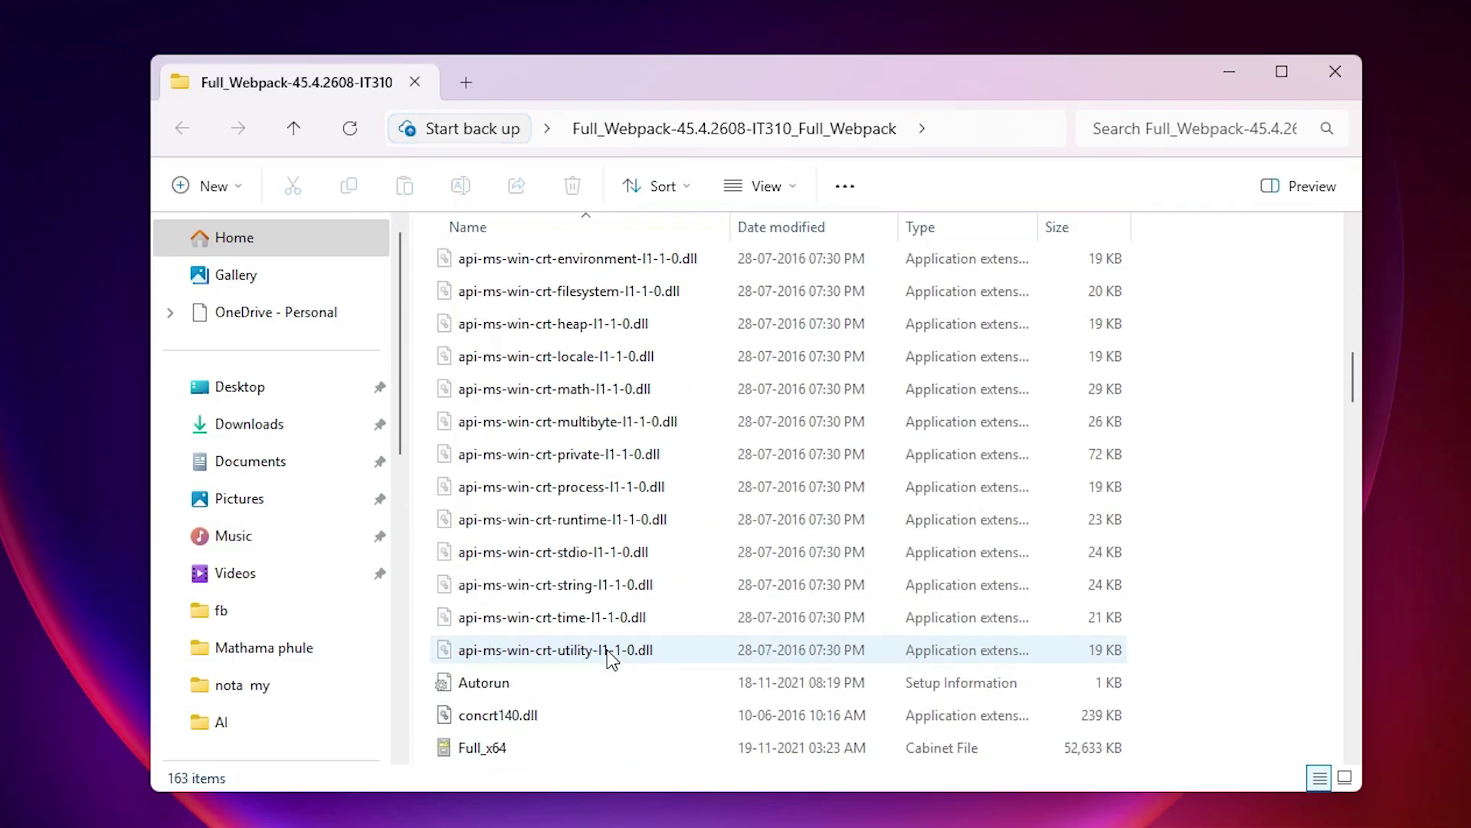
pyautogui.click(1339, 81)
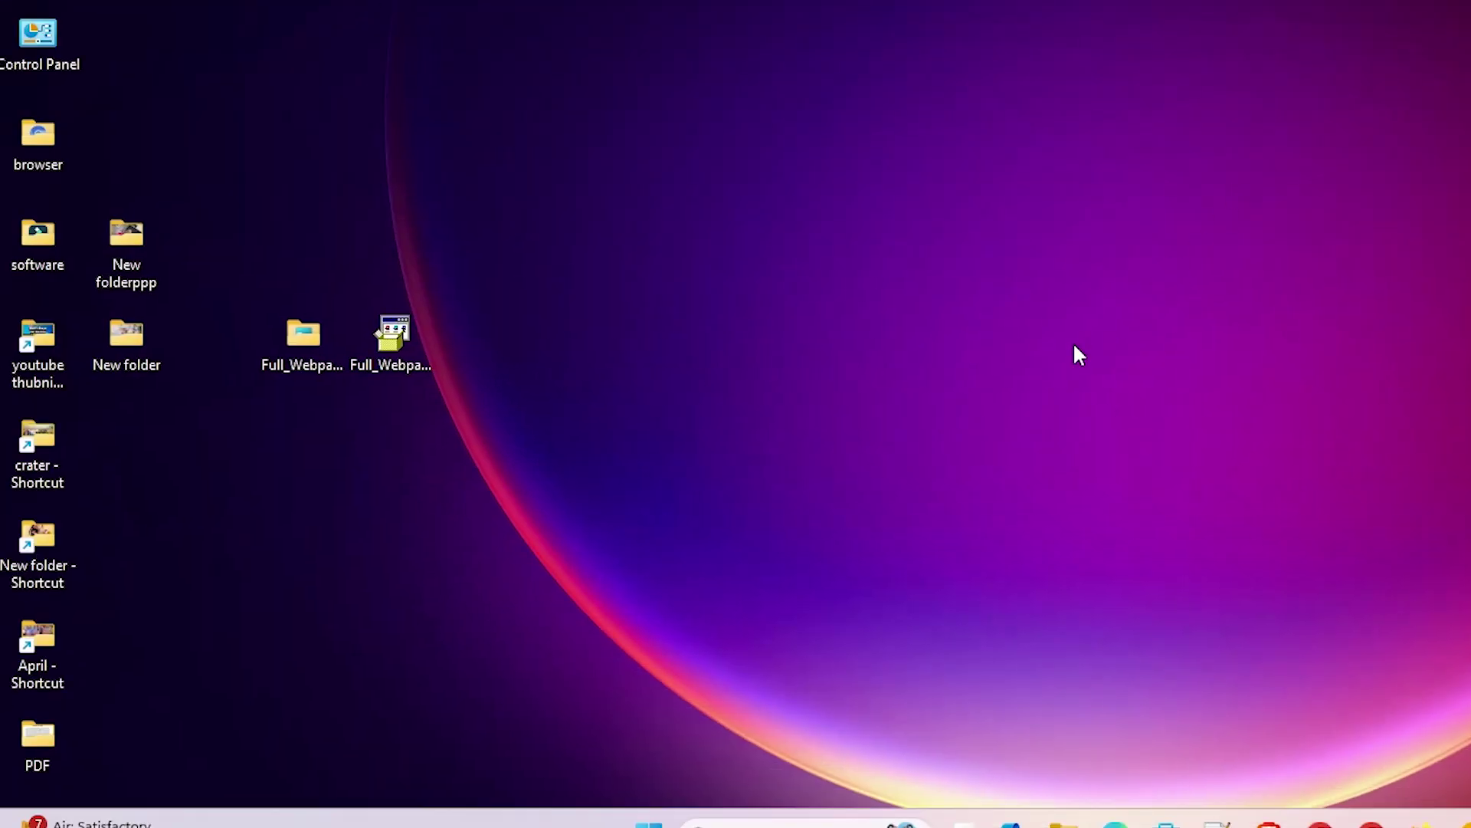
pyautogui.moveTo(631, 237); pyautogui.dragTo(568, 290)
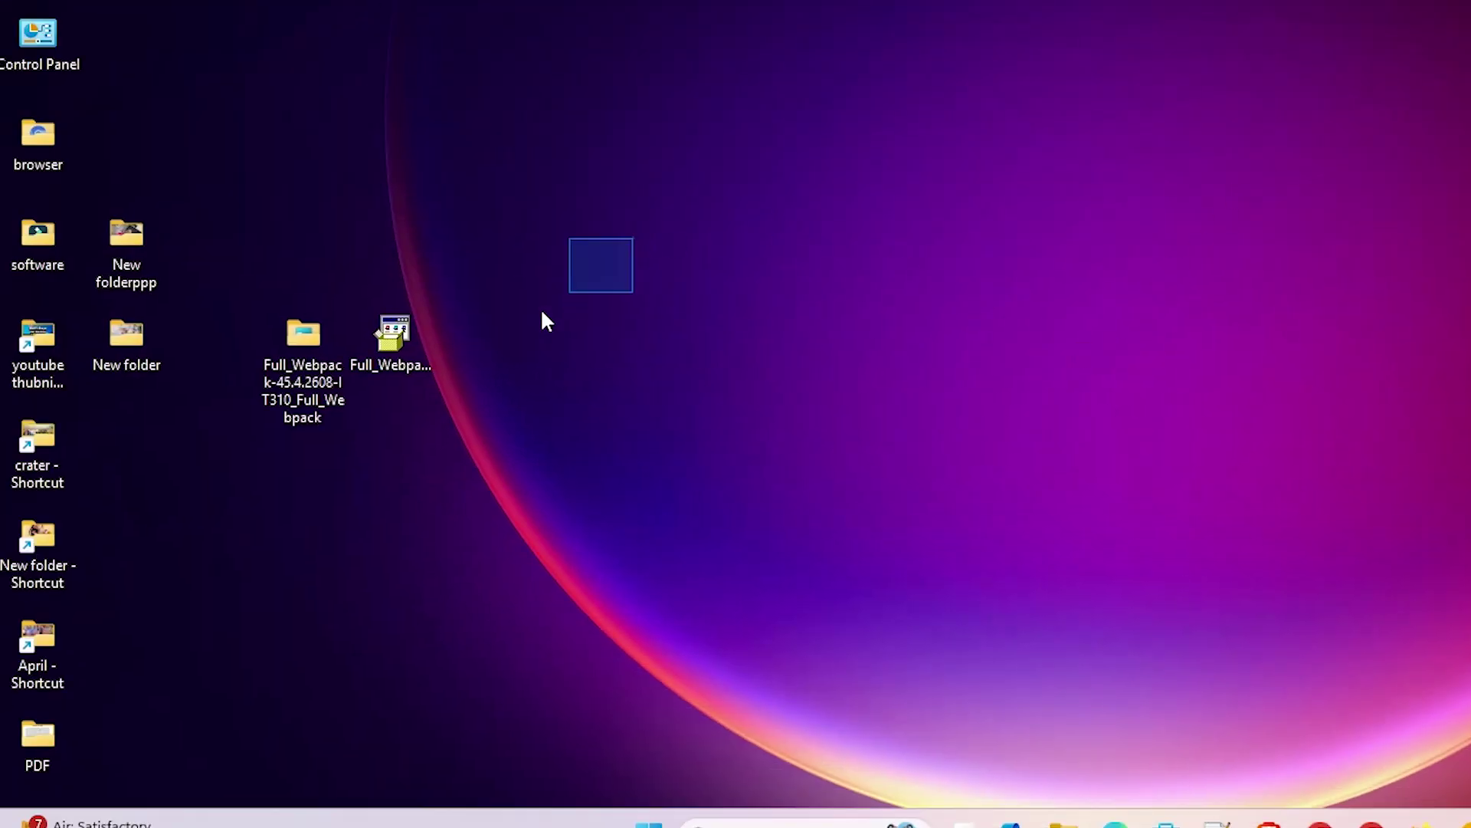
pyautogui.click(411, 348)
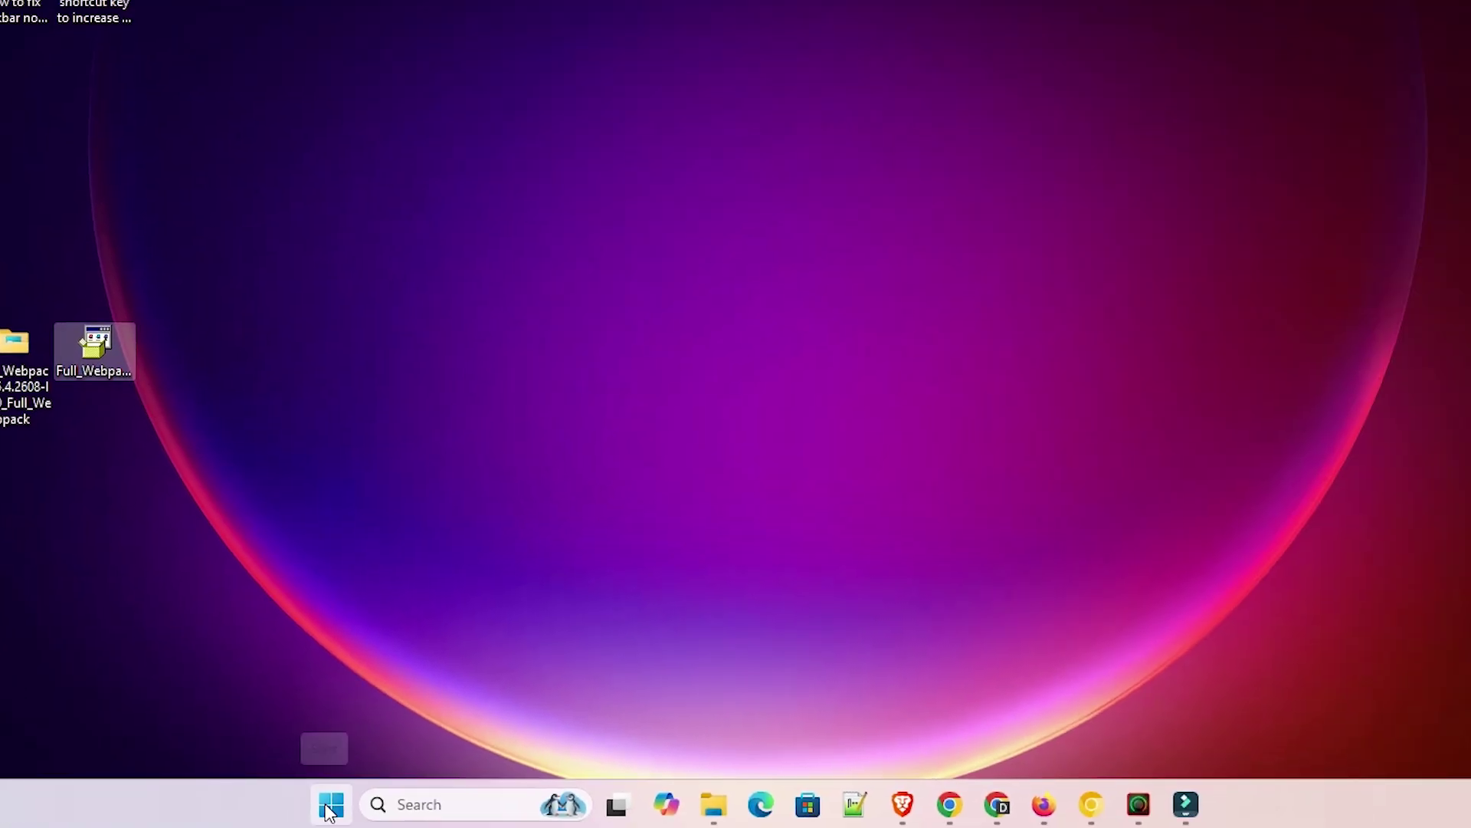
# - Search Windows for "print" and open the Printers & scanners settings
pyautogui.click(648, 822)
pyautogui.write('pr')
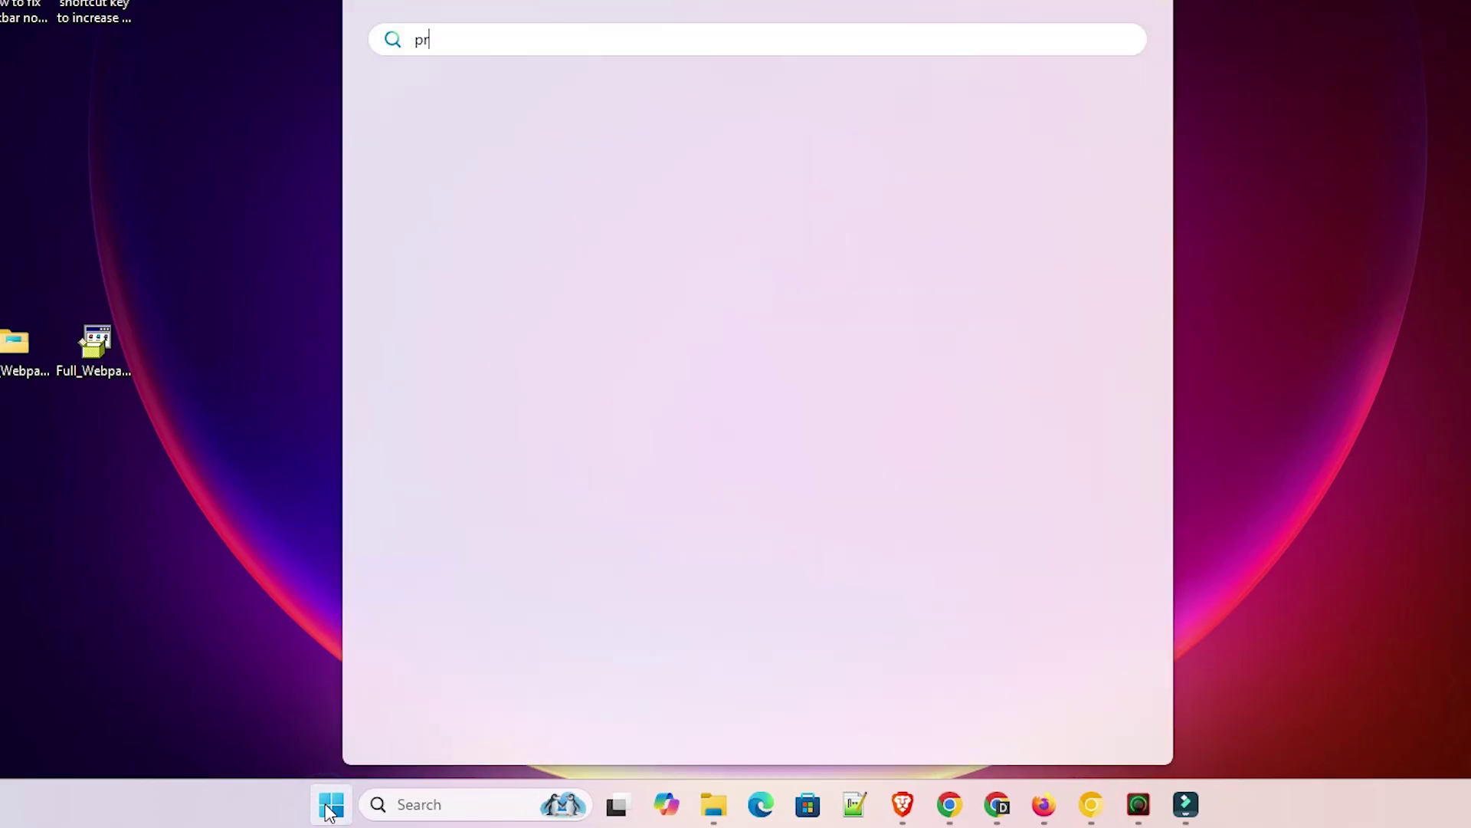
pyautogui.write('in')
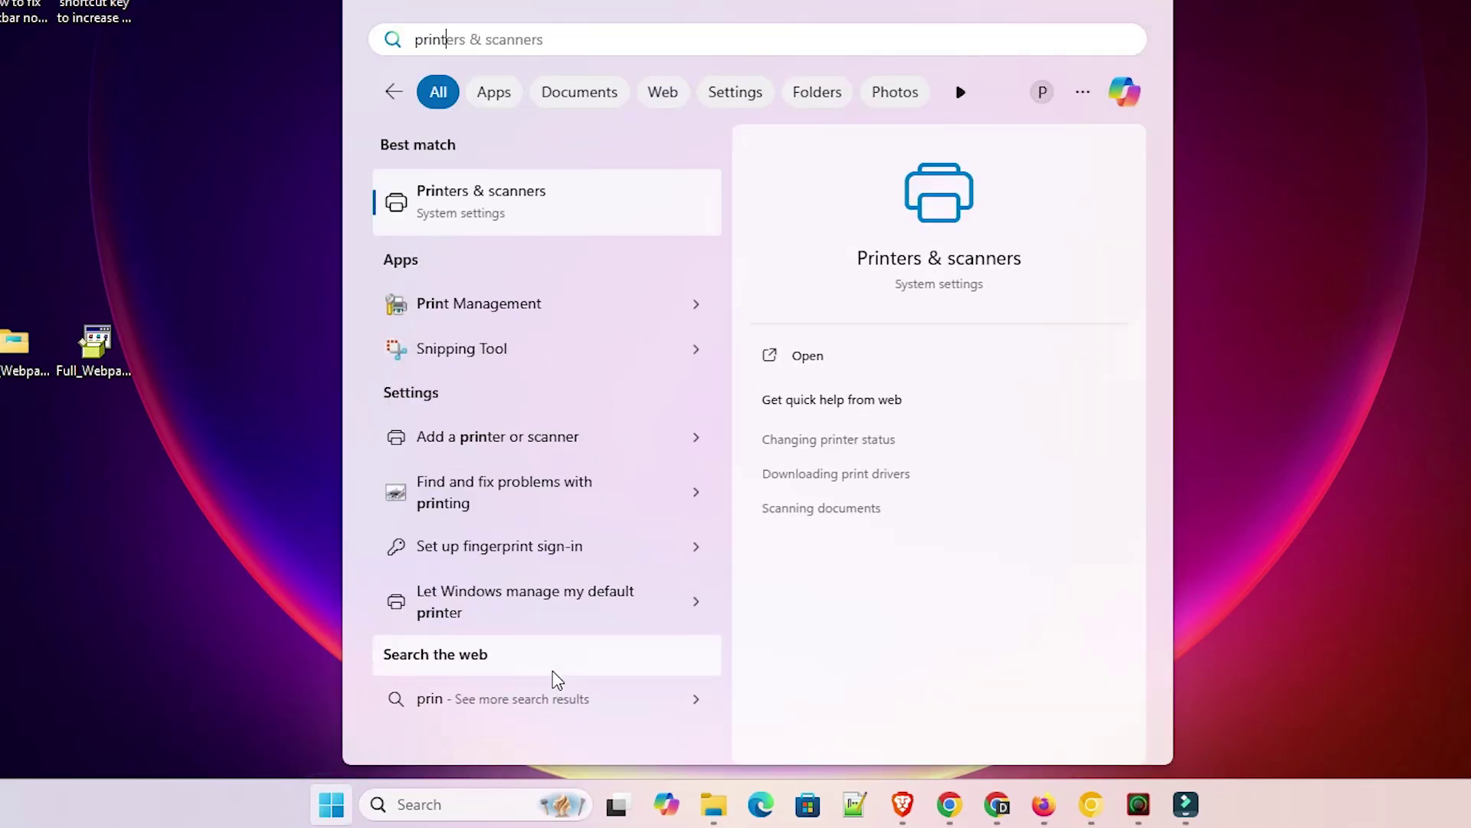
pyautogui.write('t')
pyautogui.click(641, 225)
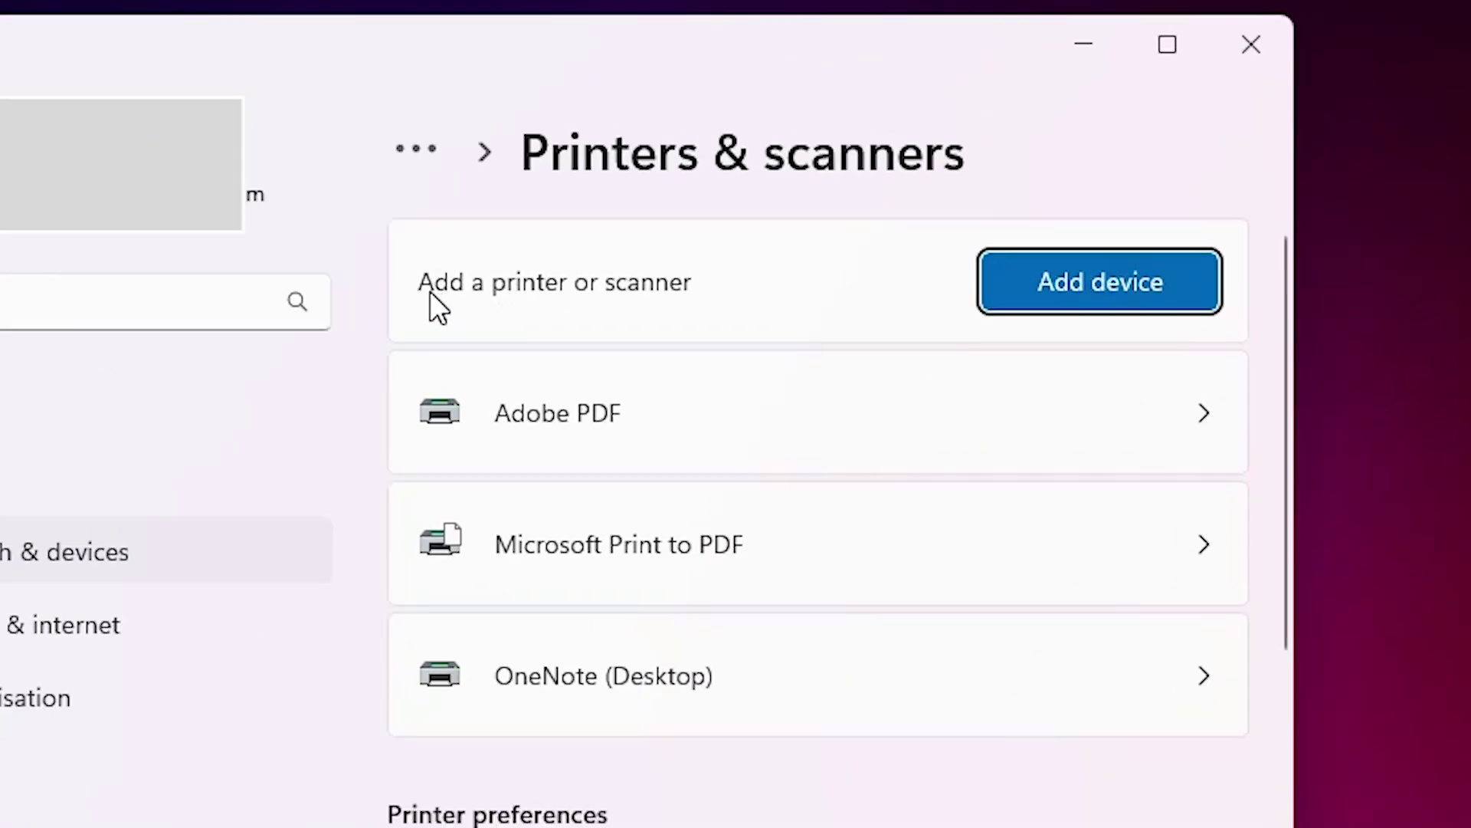
# - Start adding a new device manually, choosing to add a local or network printer with manual settings
pyautogui.click(1043, 297)
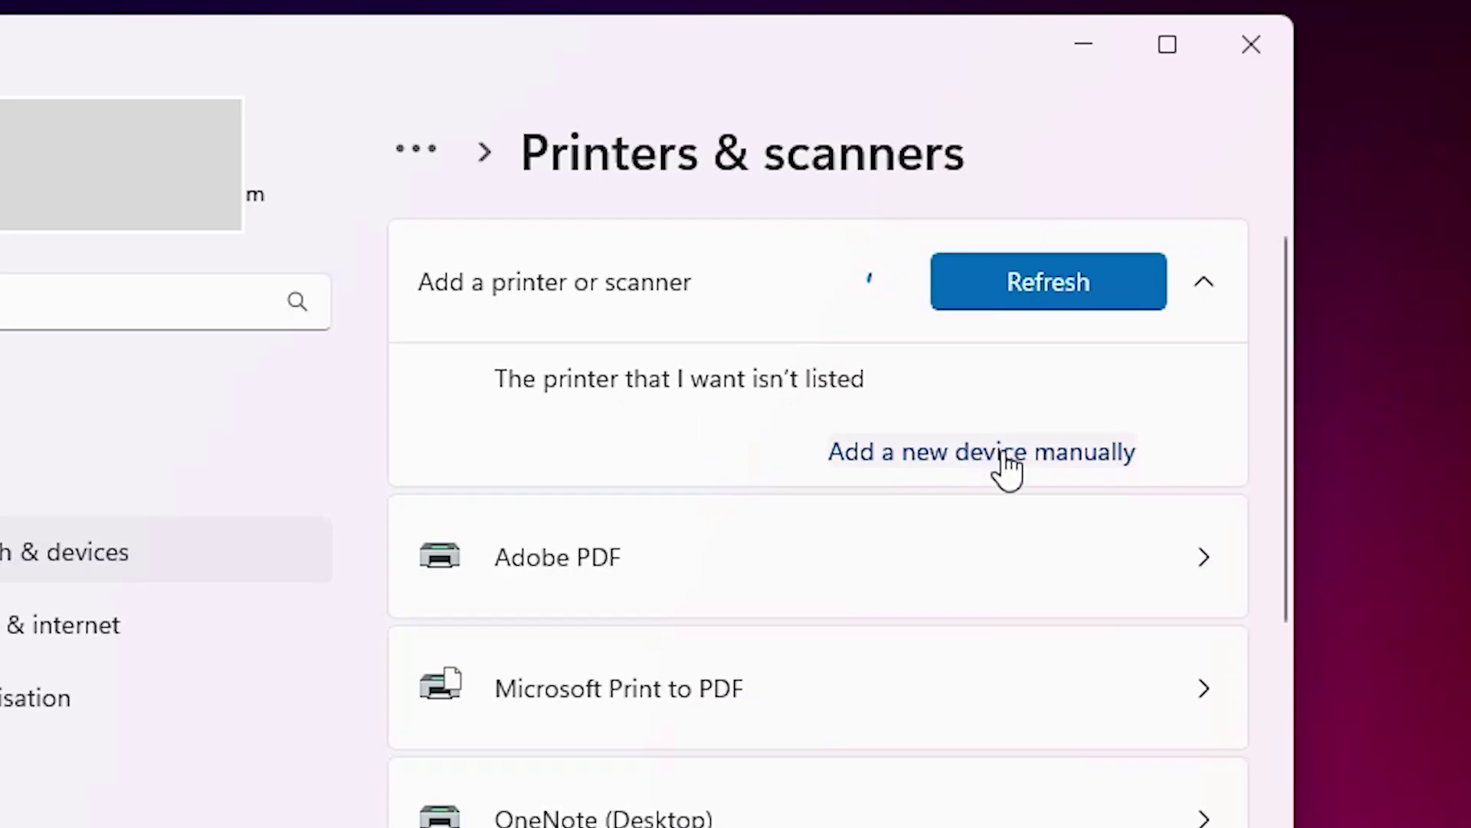
pyautogui.click(1073, 453)
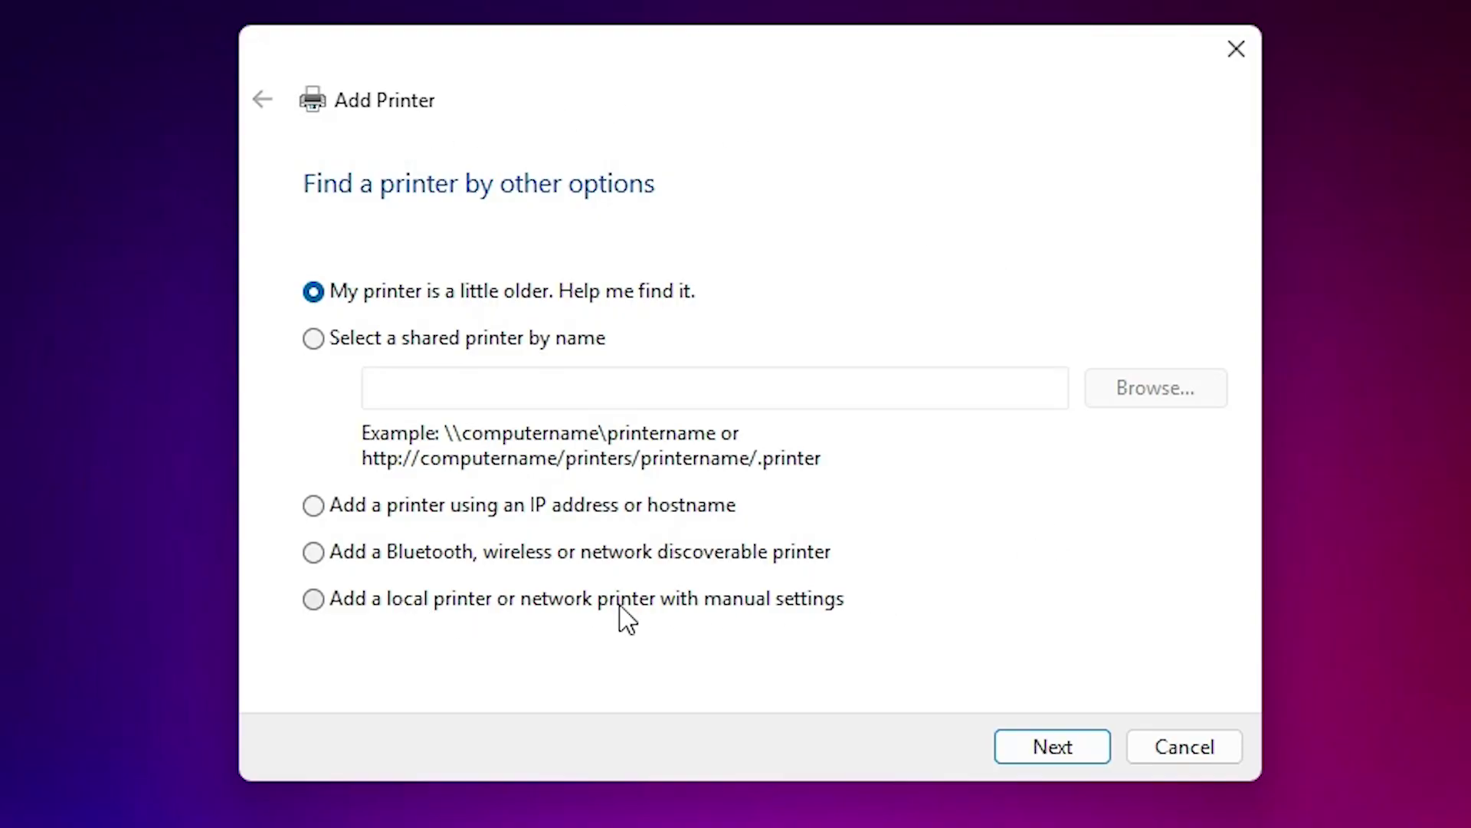
pyautogui.click(766, 614)
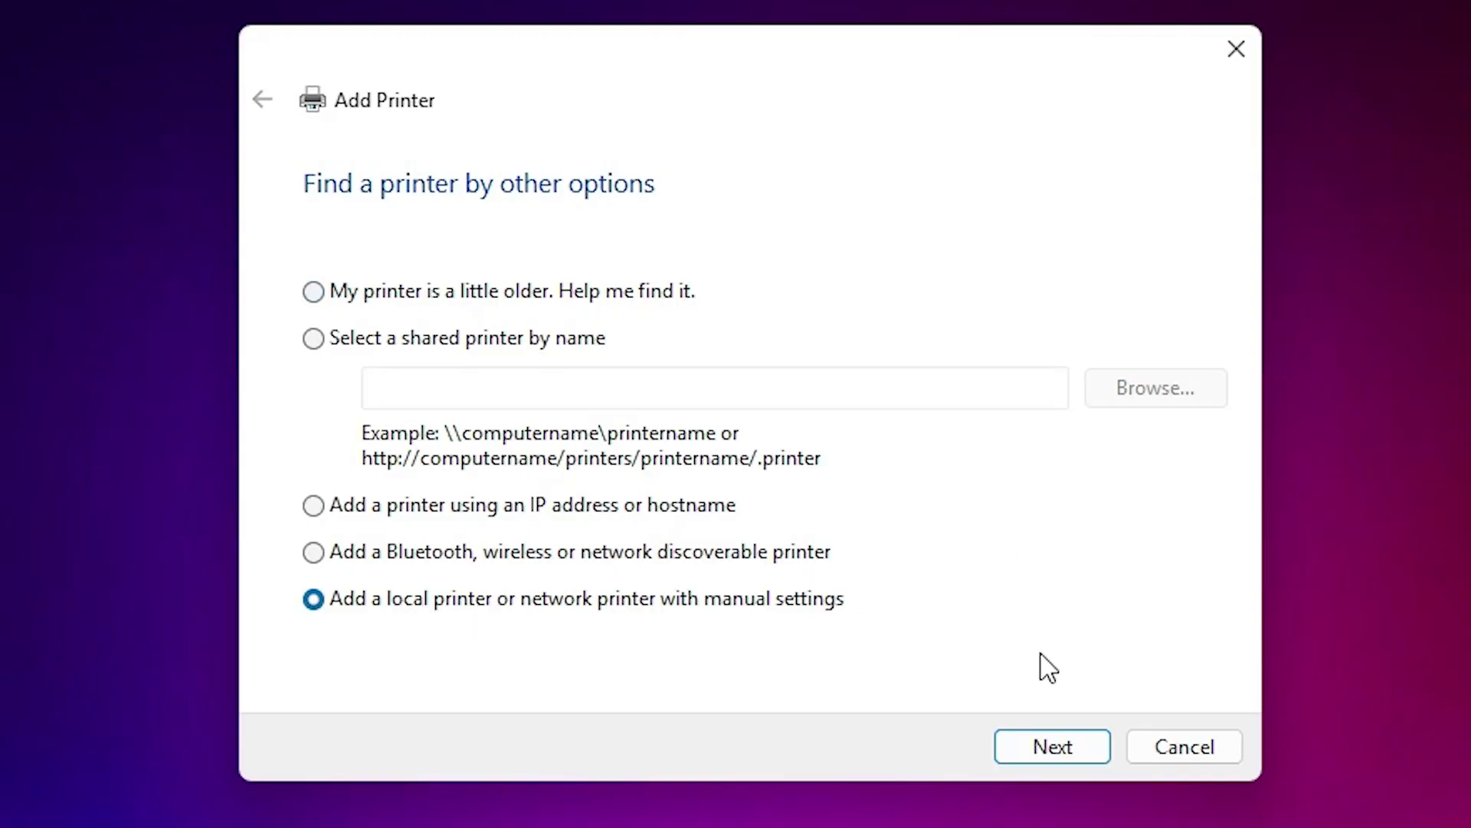
pyautogui.click(1057, 759)
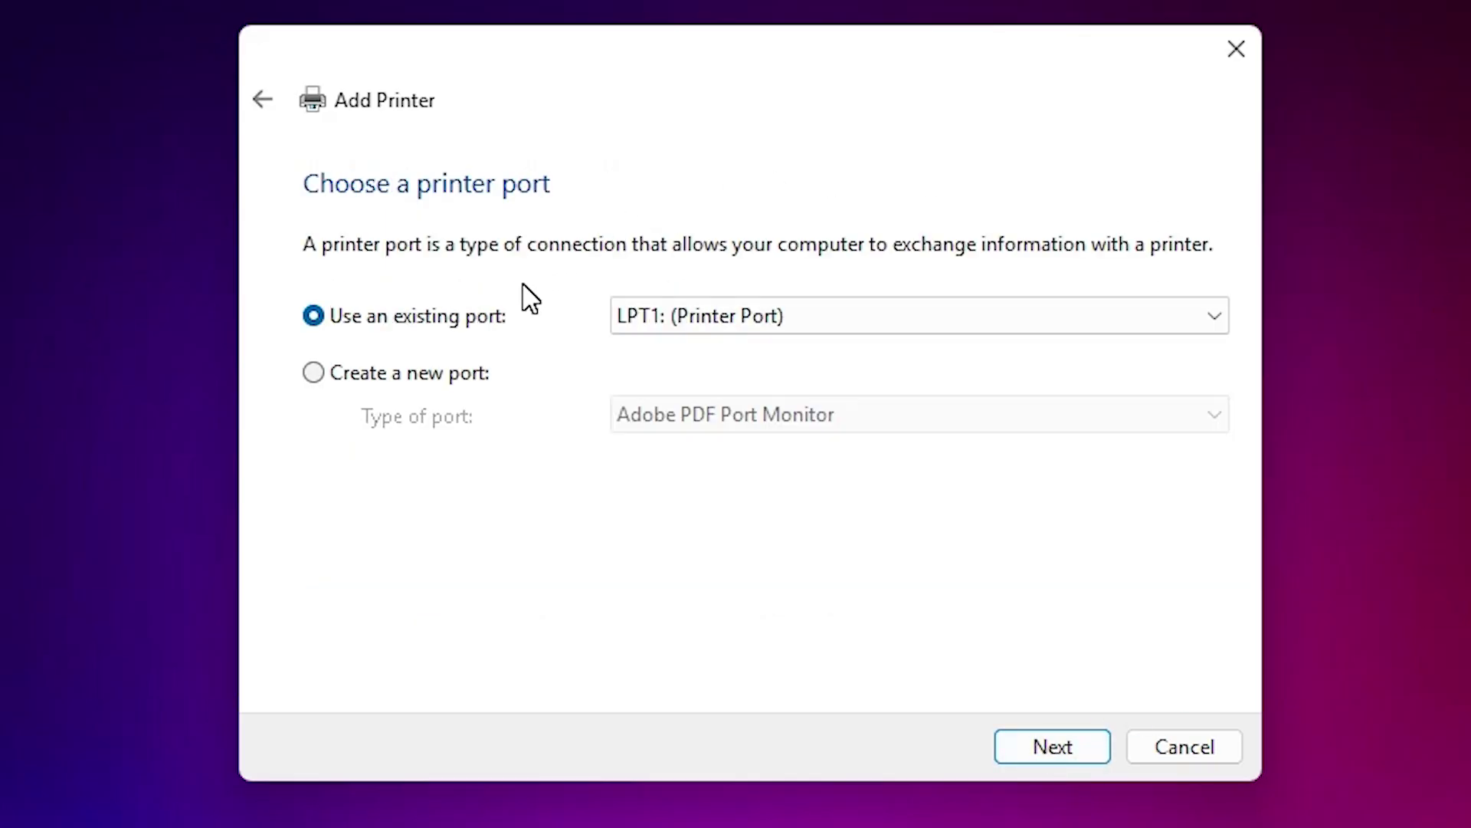
# - Set the printer to use the existing port USB_001 (Local Port) and continue to the driver installation
pyautogui.click(705, 318)
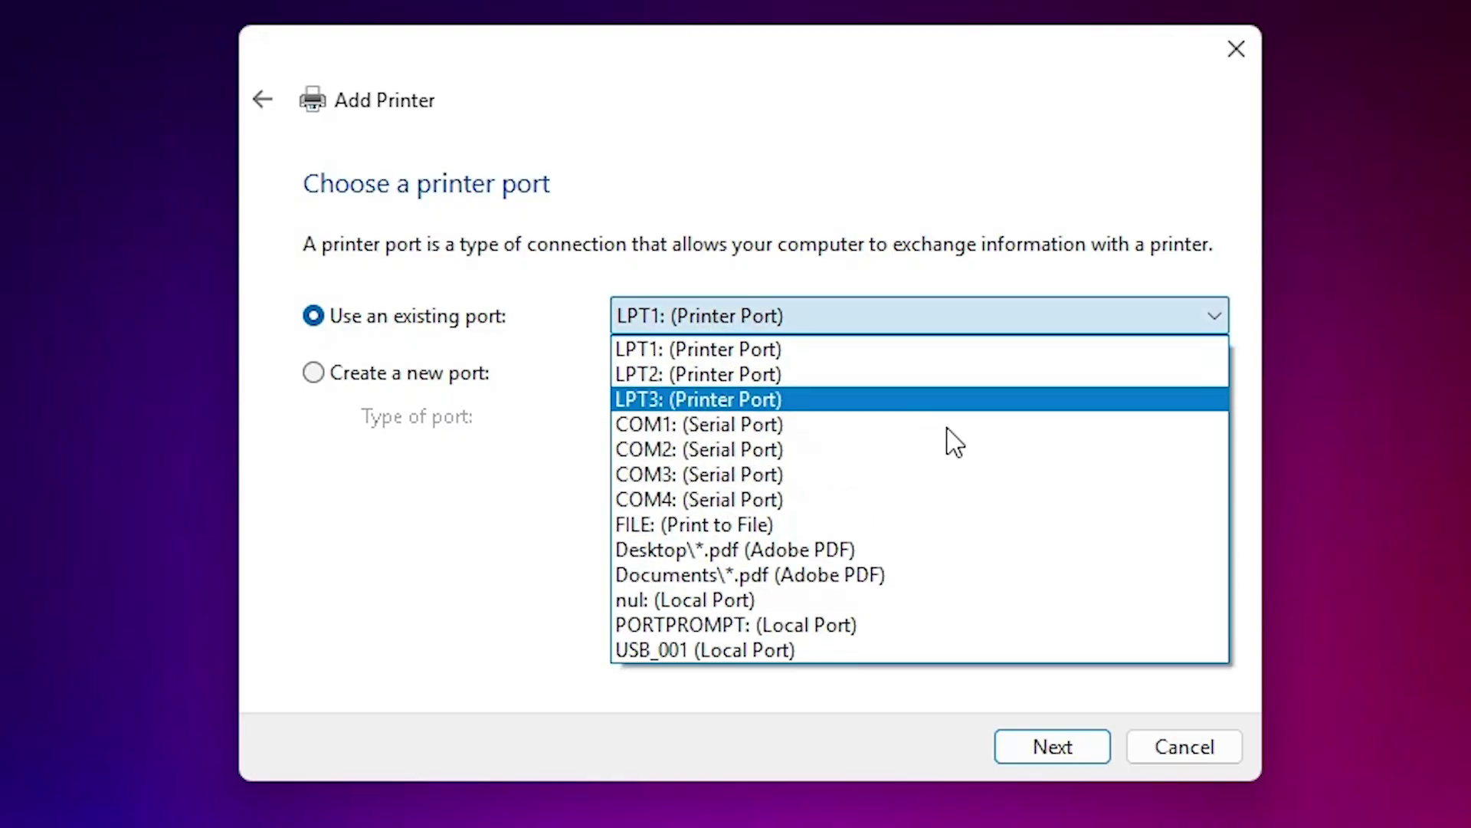
pyautogui.click(764, 650)
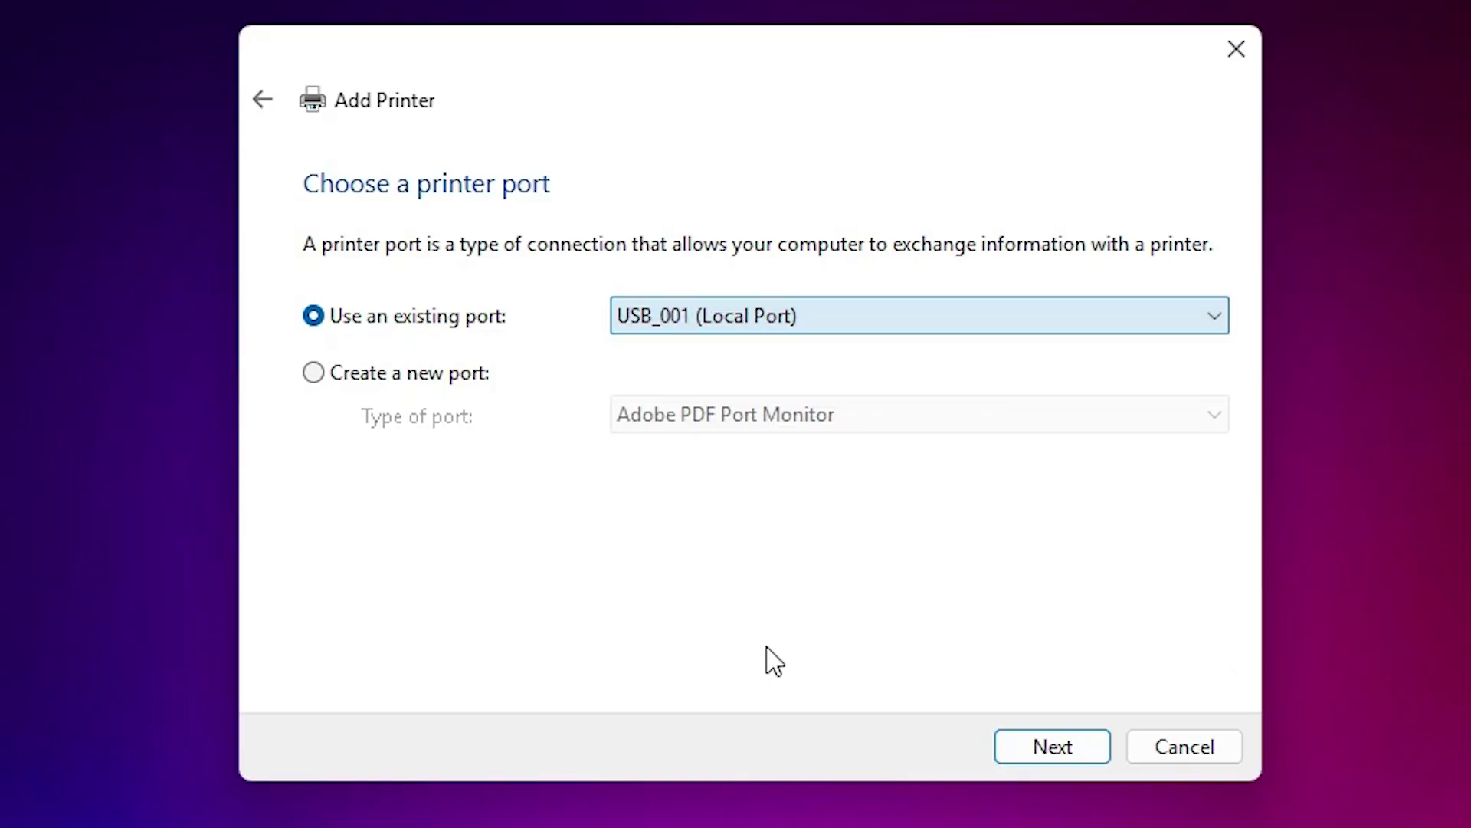
pyautogui.click(1059, 746)
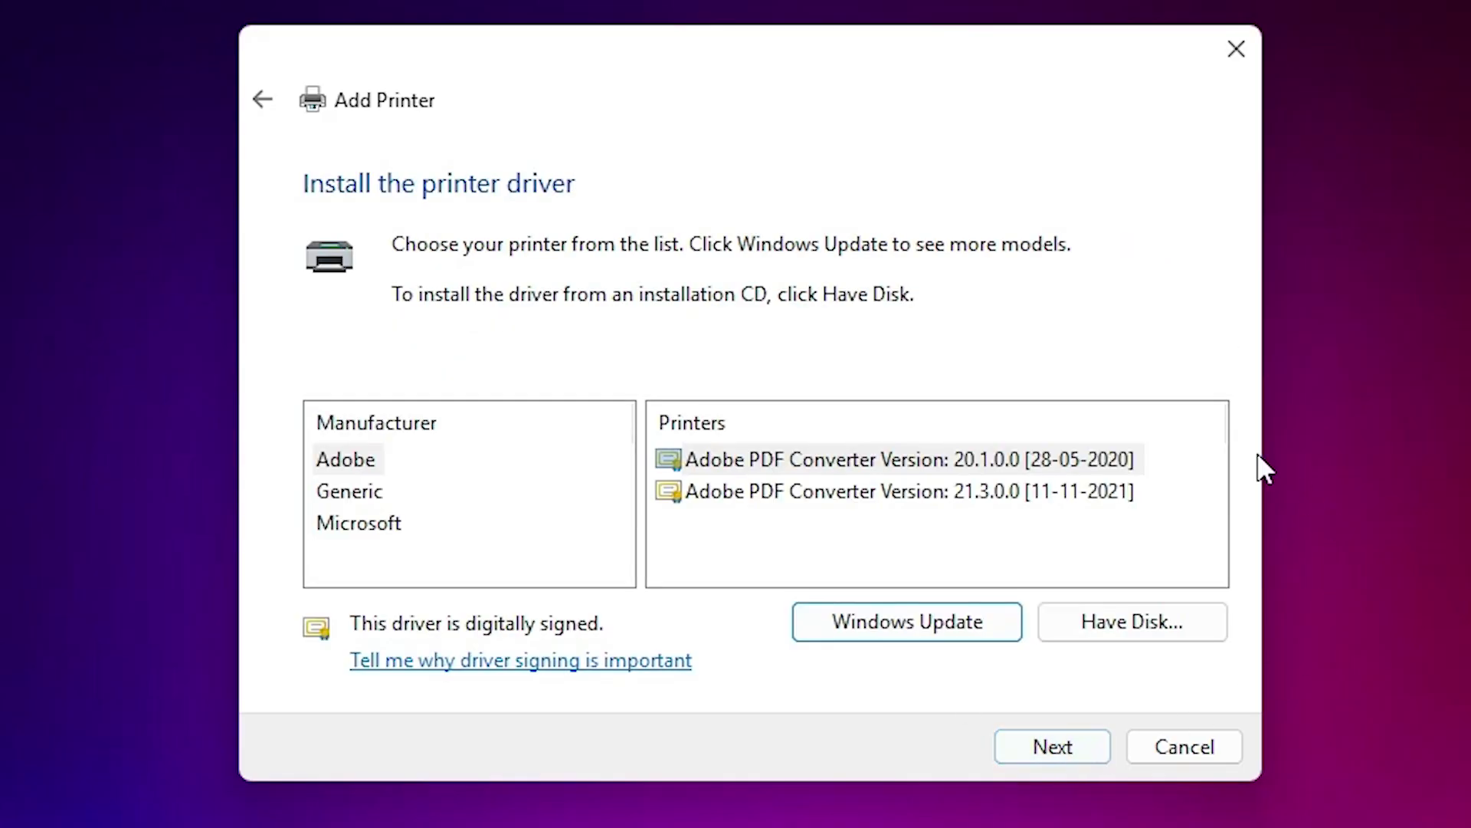
# - Load the driver from disk using Autorun.inf in the desktop folder Full_Webpack-45.4.2608-IT310_Full_Webpack
pyautogui.click(1152, 648)
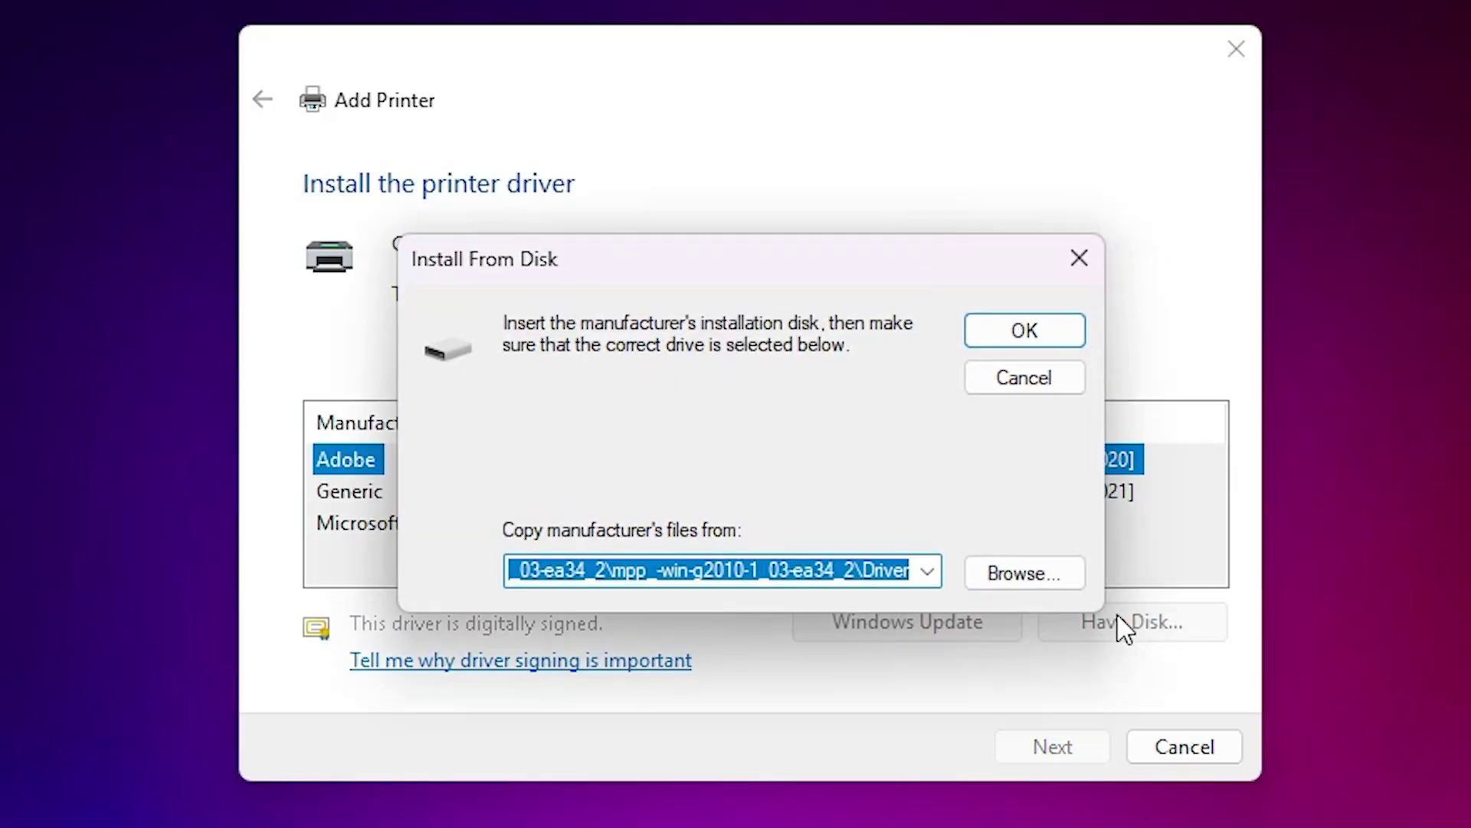
pyautogui.click(1065, 590)
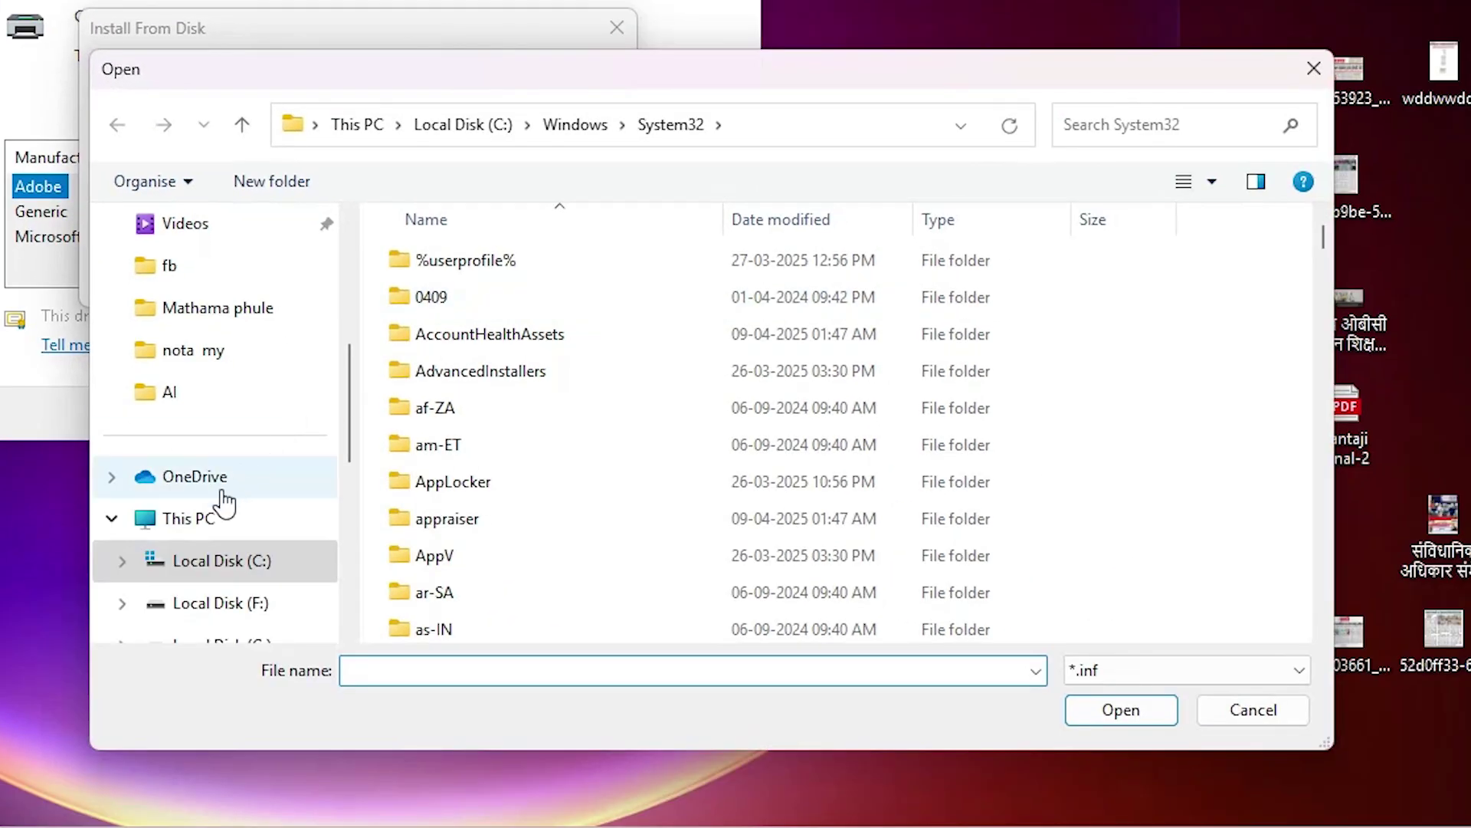
pyautogui.scroll(5, 569, 736)
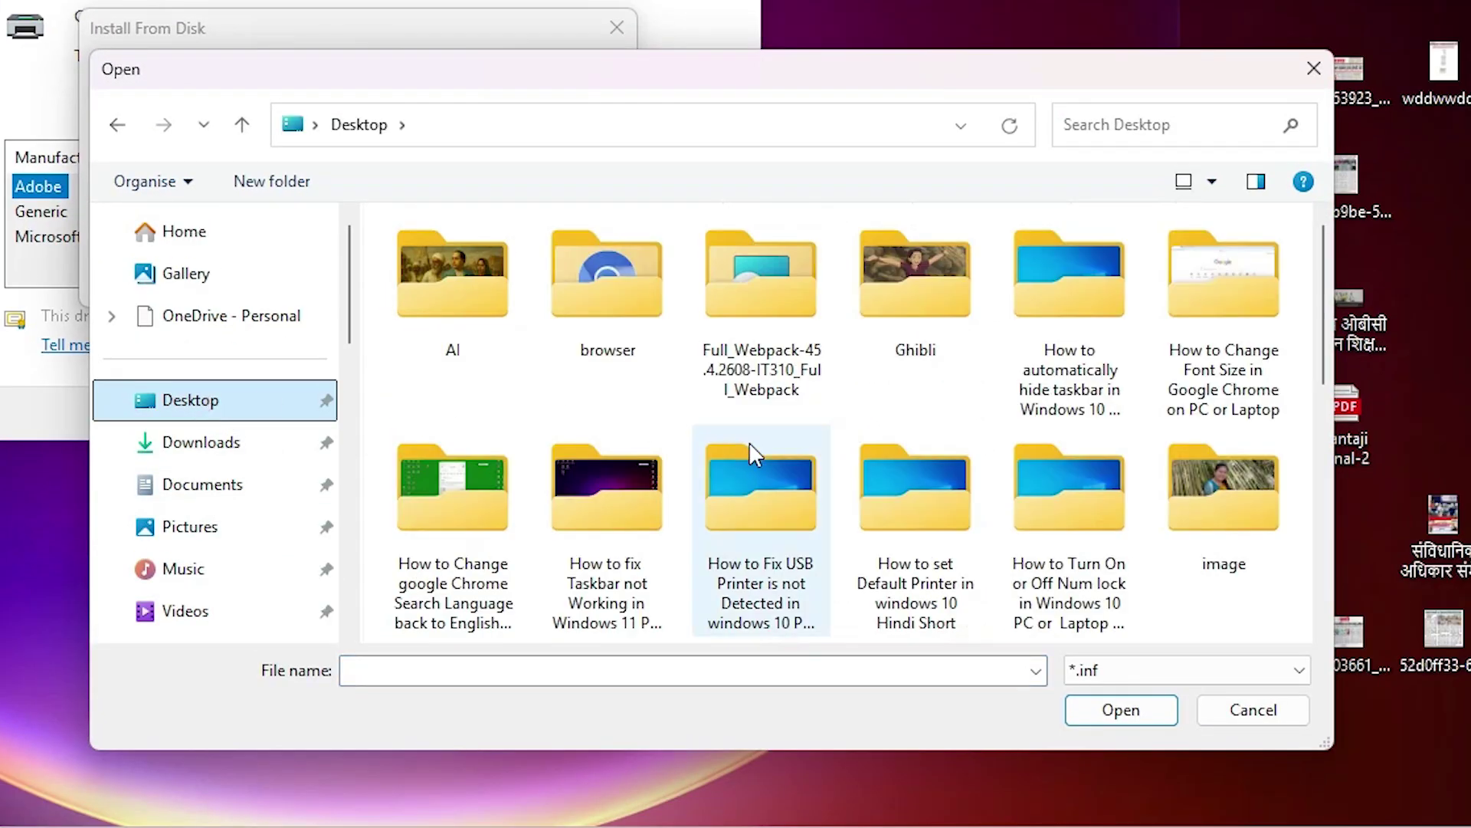
pyautogui.click(800, 515)
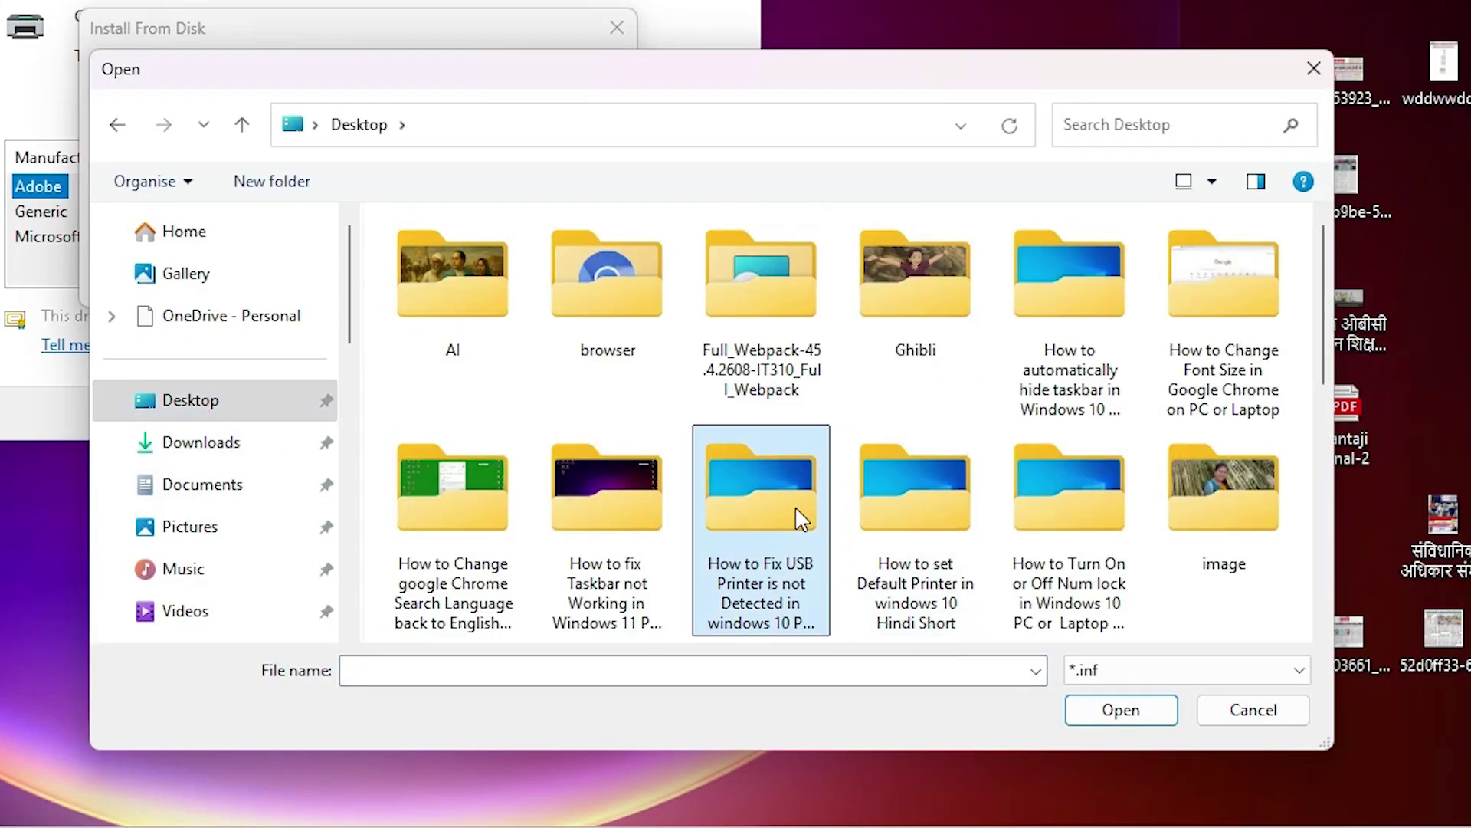
pyautogui.click(1123, 517)
pyautogui.doubleClick(751, 337)
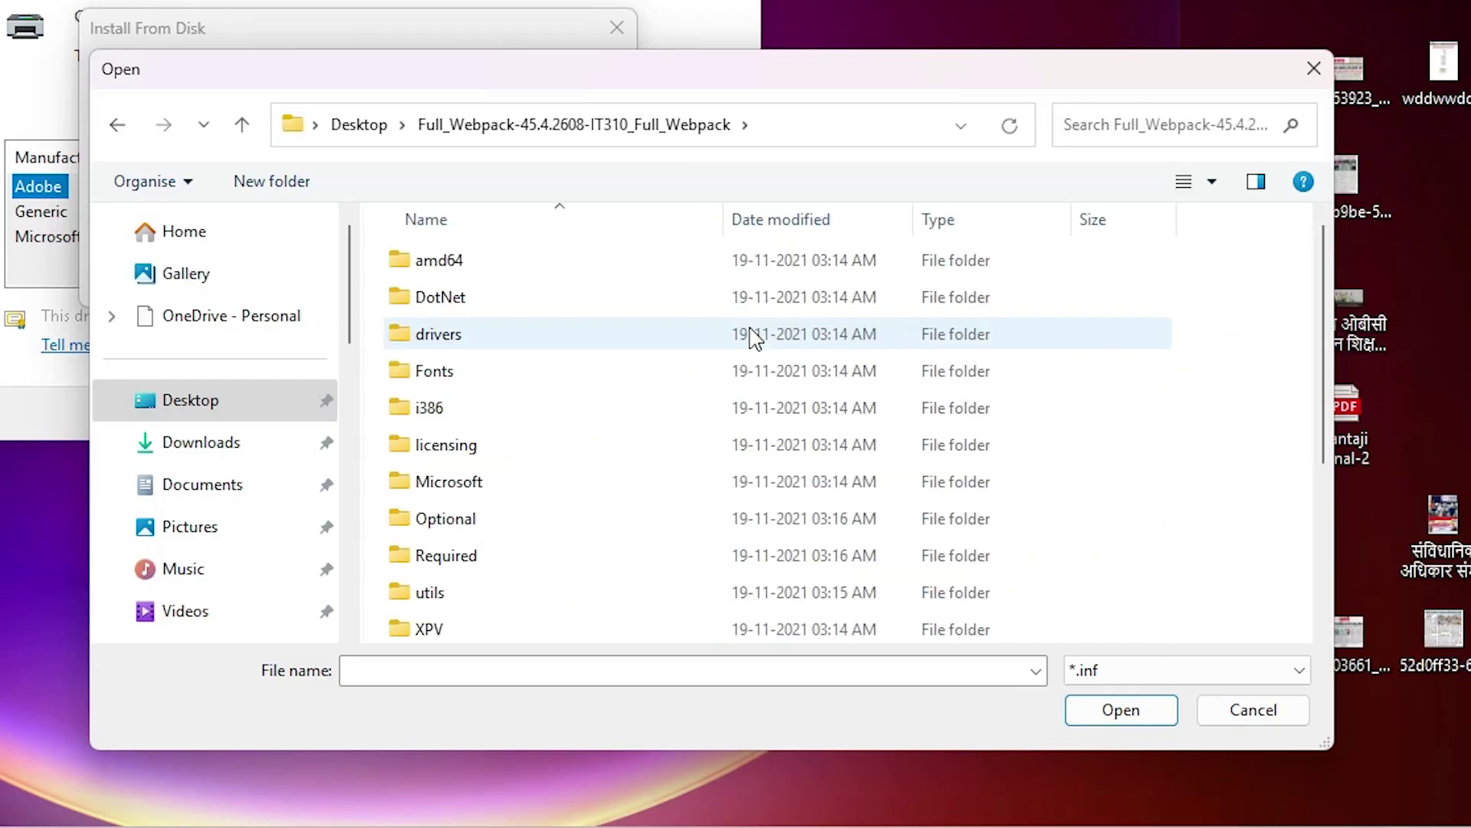
pyautogui.scroll(-3, 726, 414)
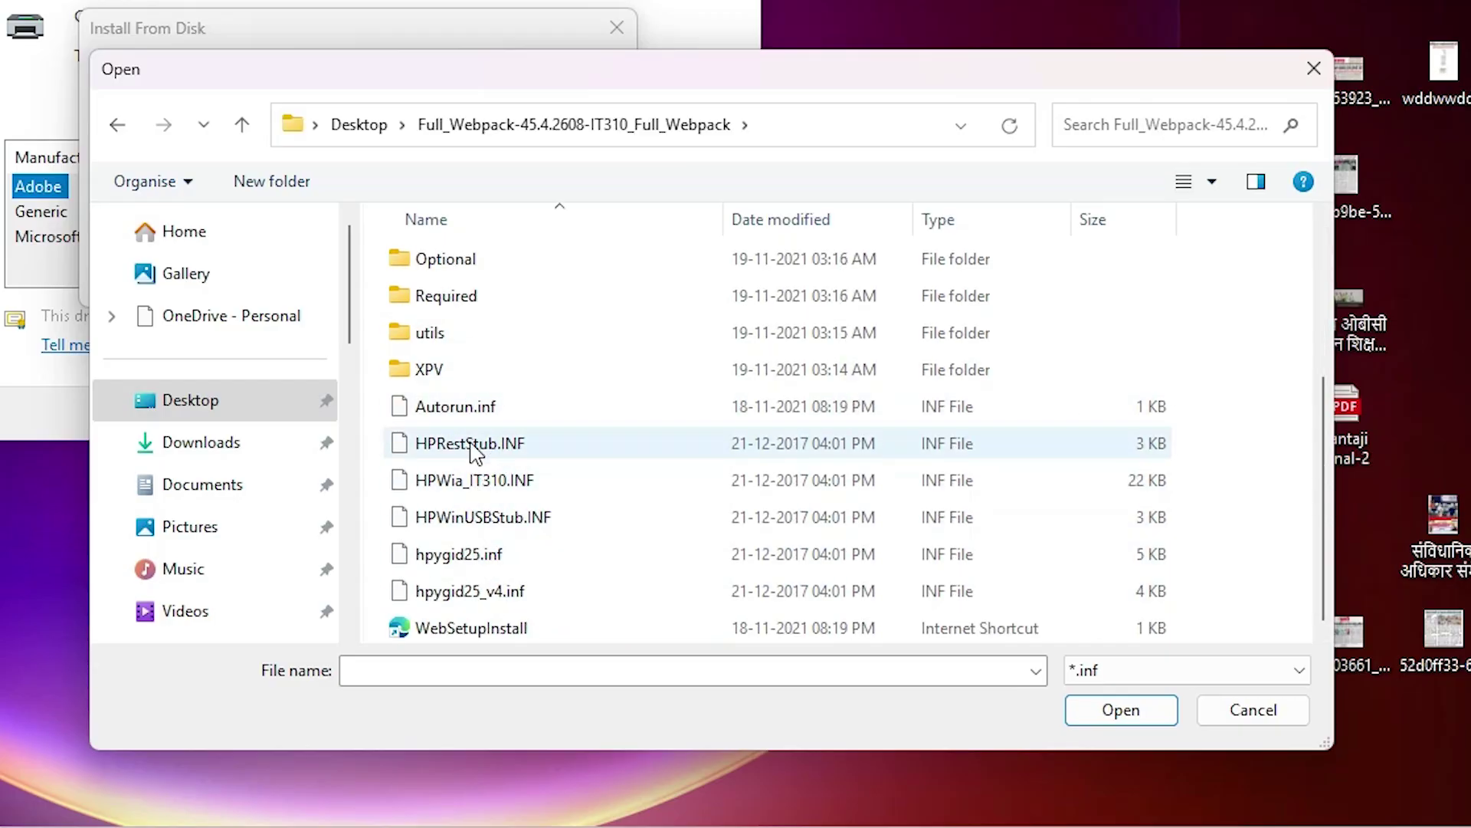
pyautogui.click(476, 410)
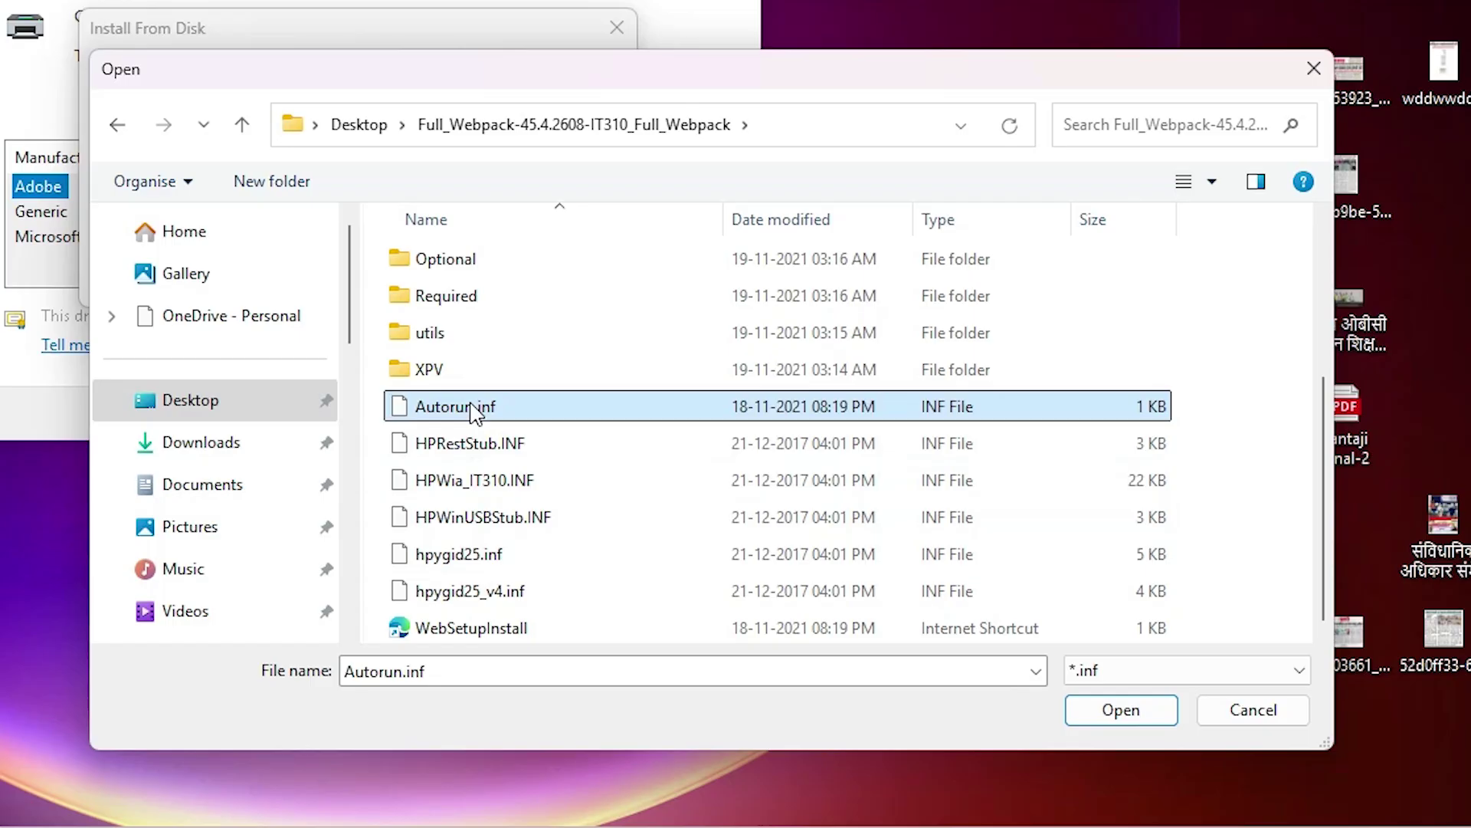
pyautogui.click(1133, 710)
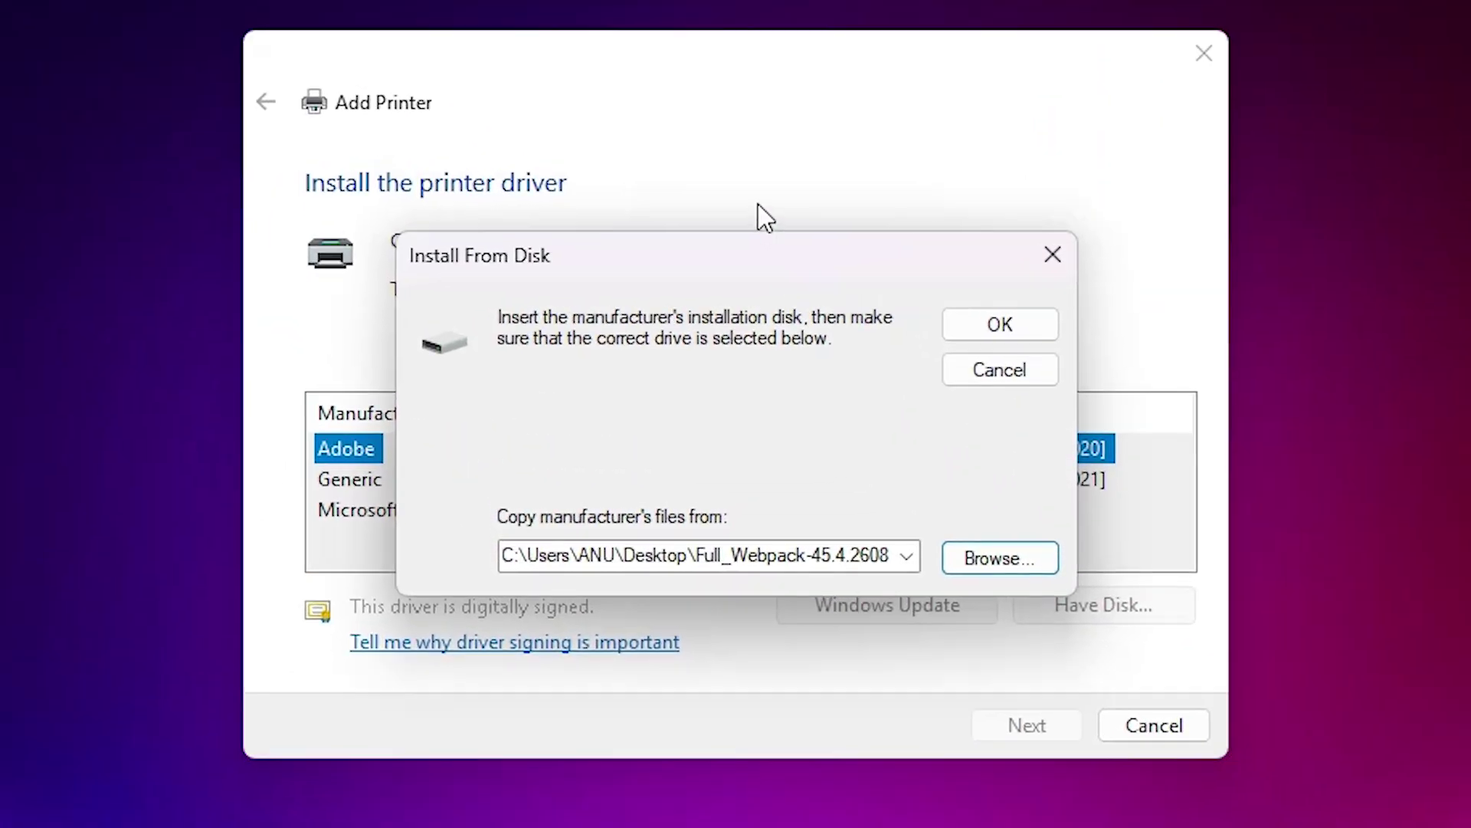
pyautogui.click(571, 85)
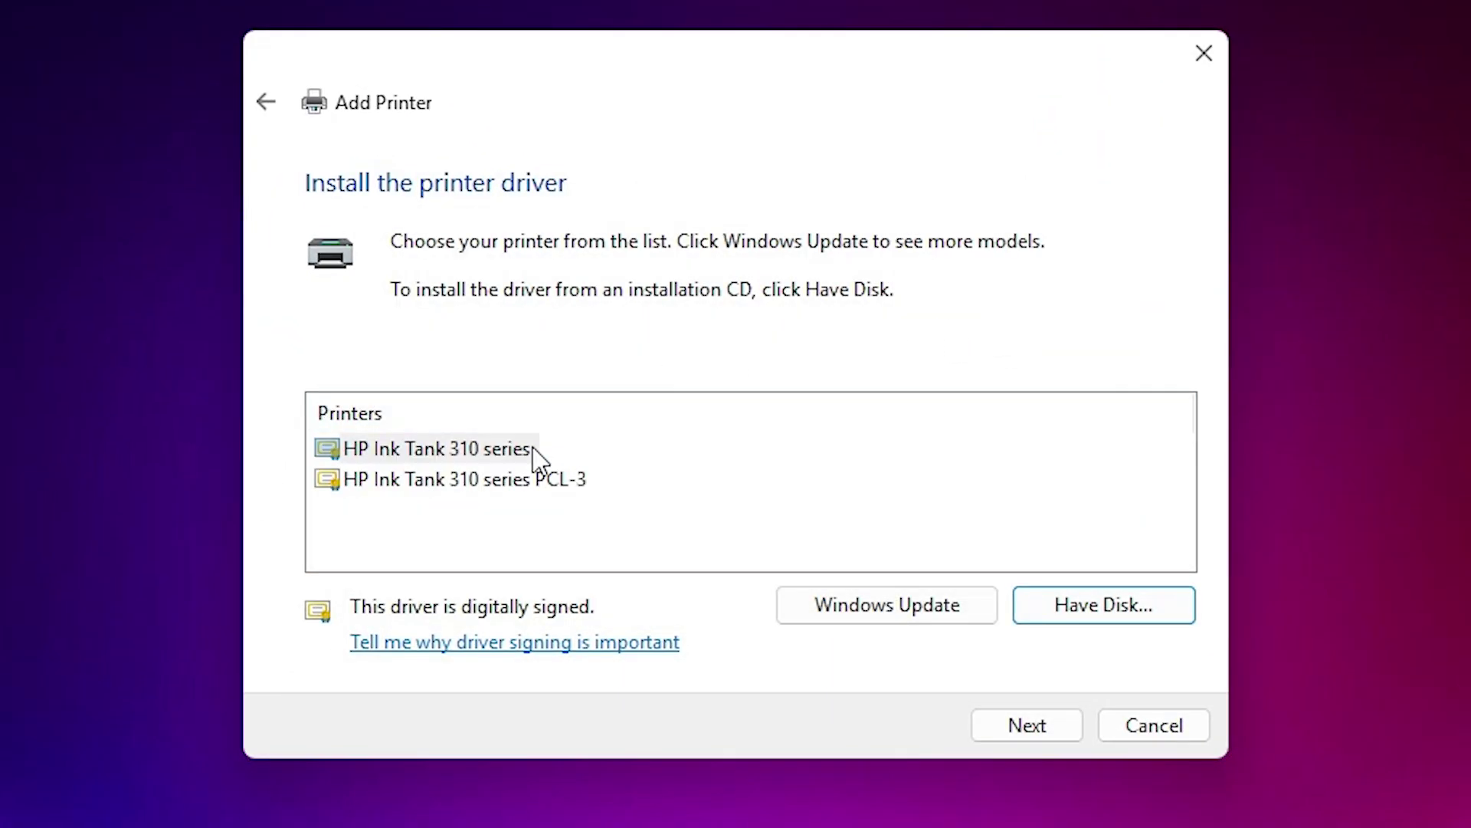
# - Choose the HP Ink Tank 310 series driver rather than the PCL-3 variant and continue to the printer name
pyautogui.click(460, 479)
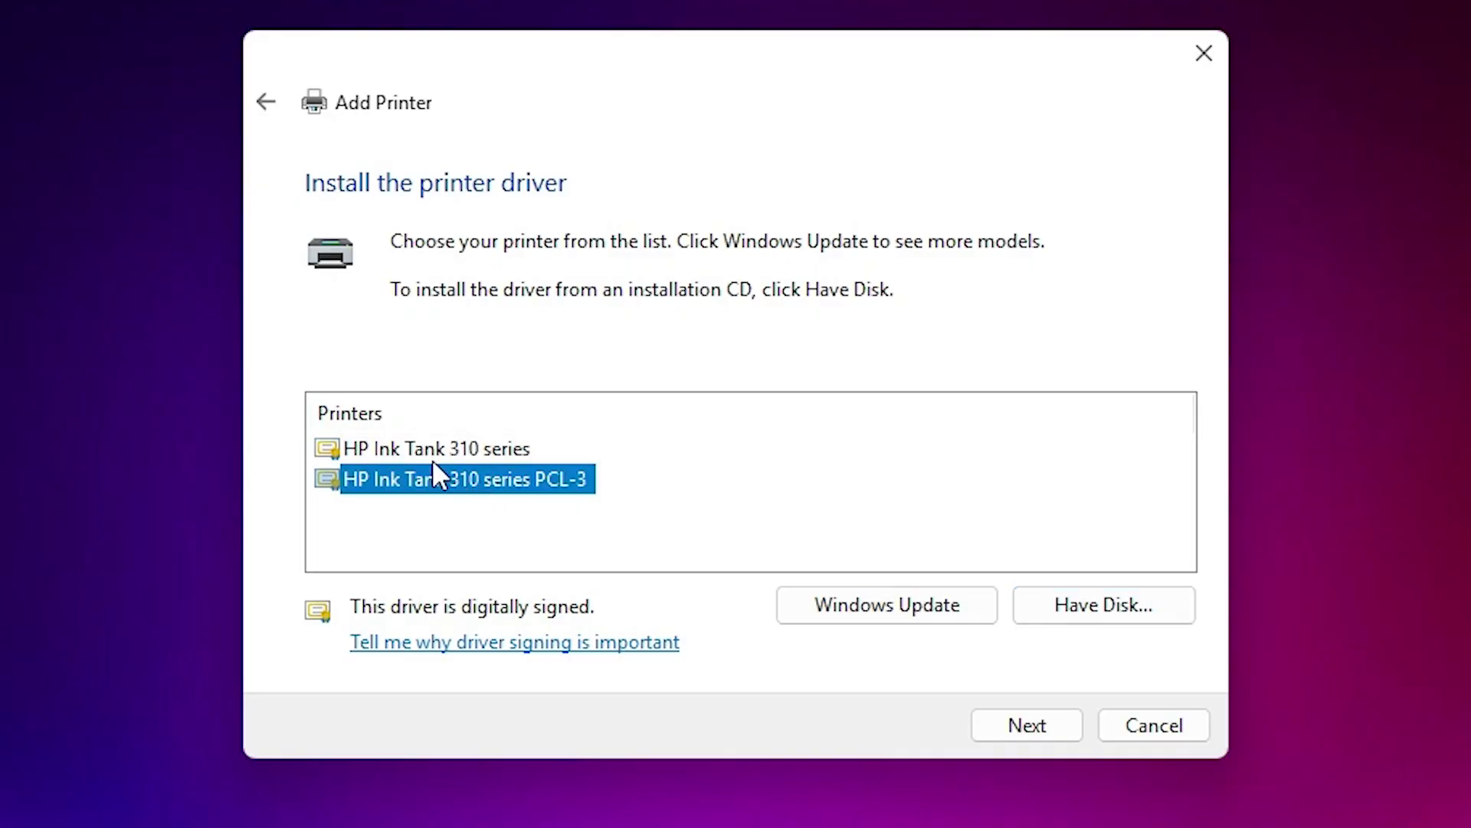
pyautogui.click(458, 454)
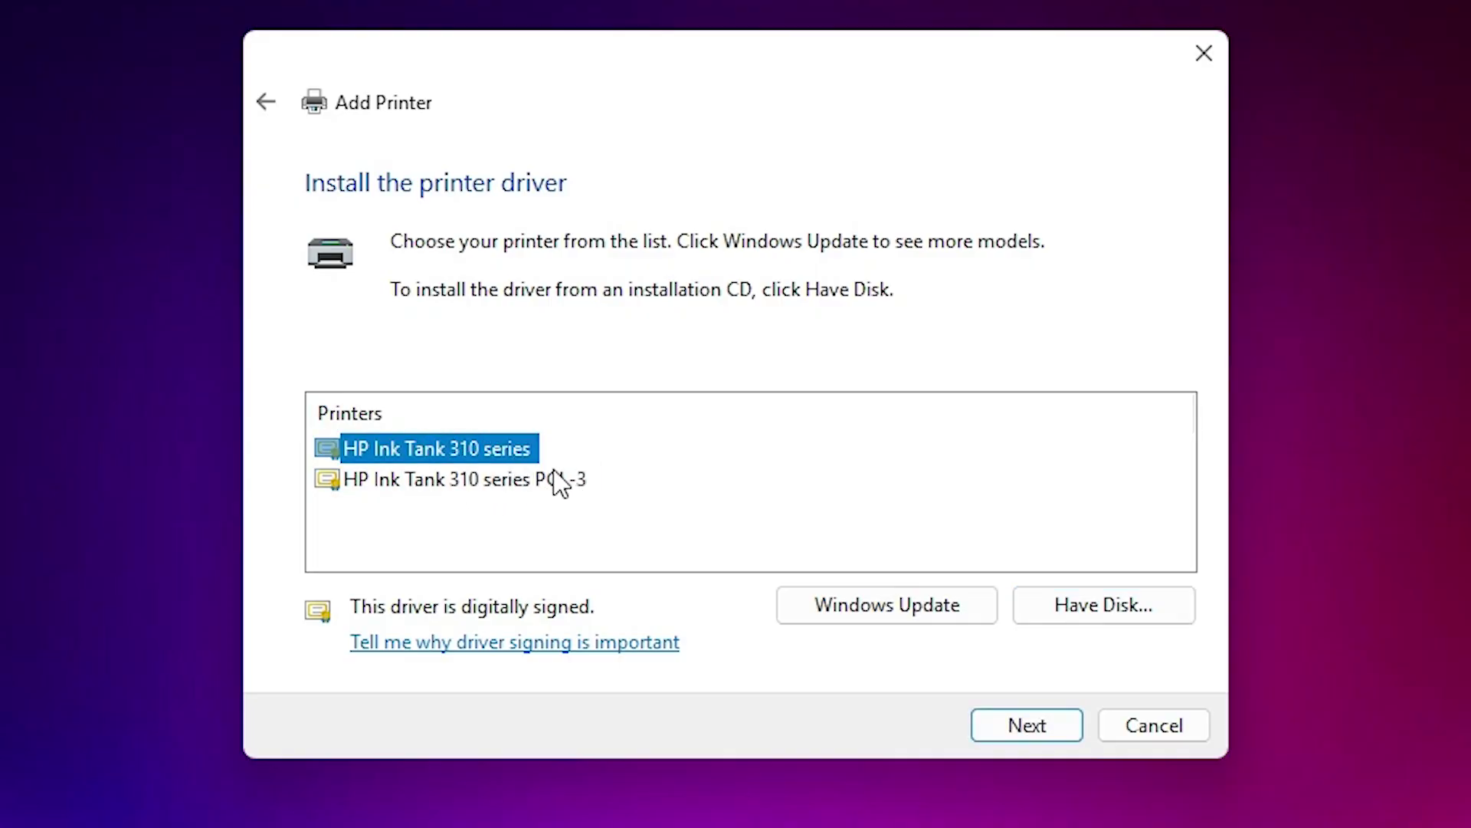
pyautogui.click(1031, 738)
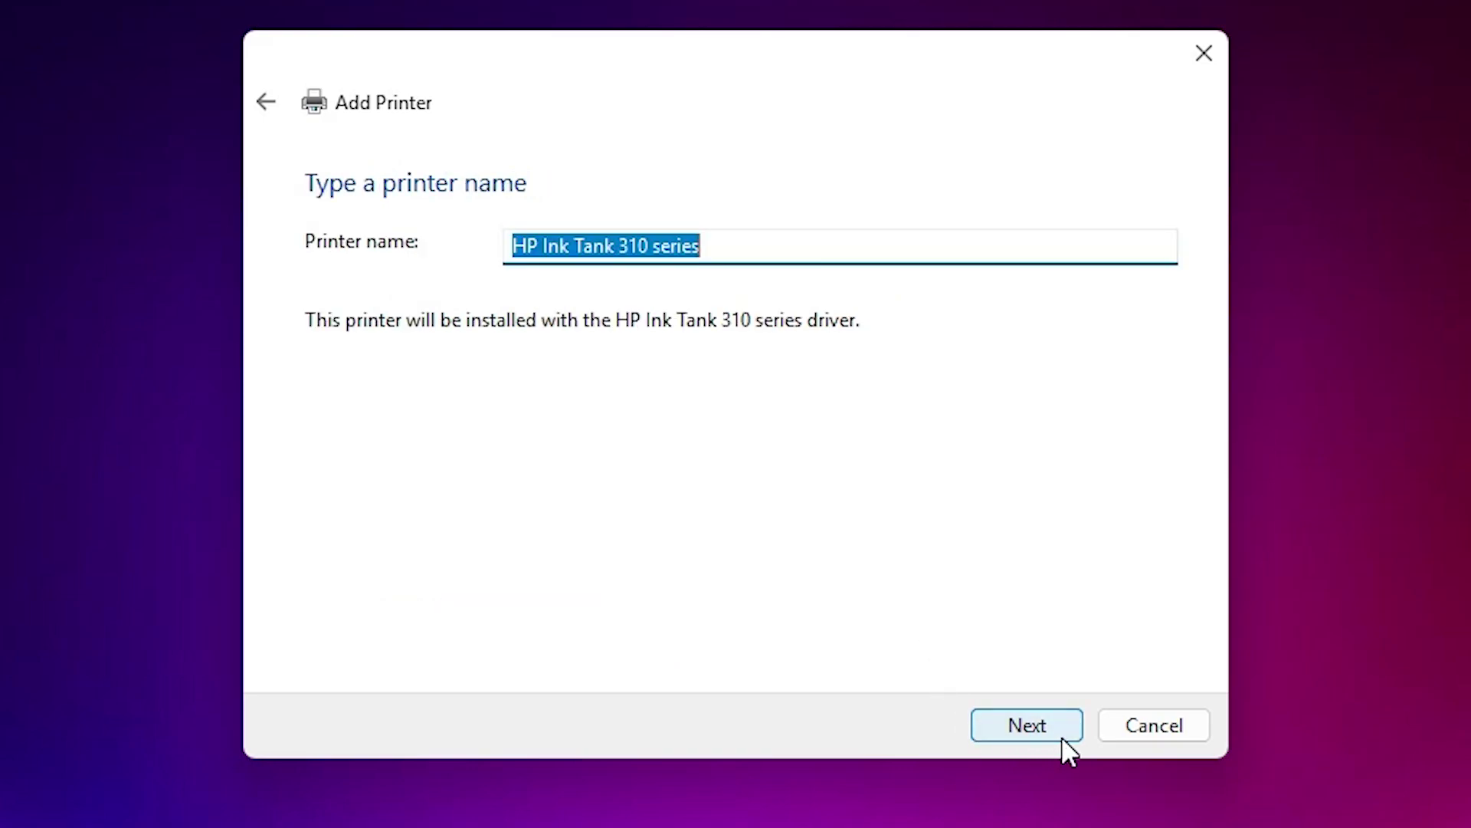
# - Name the printer HP Ink Tank 310 and finish adding it without sharing it or printing a test page
pyautogui.moveTo(650, 245); pyautogui.dragTo(783, 255)
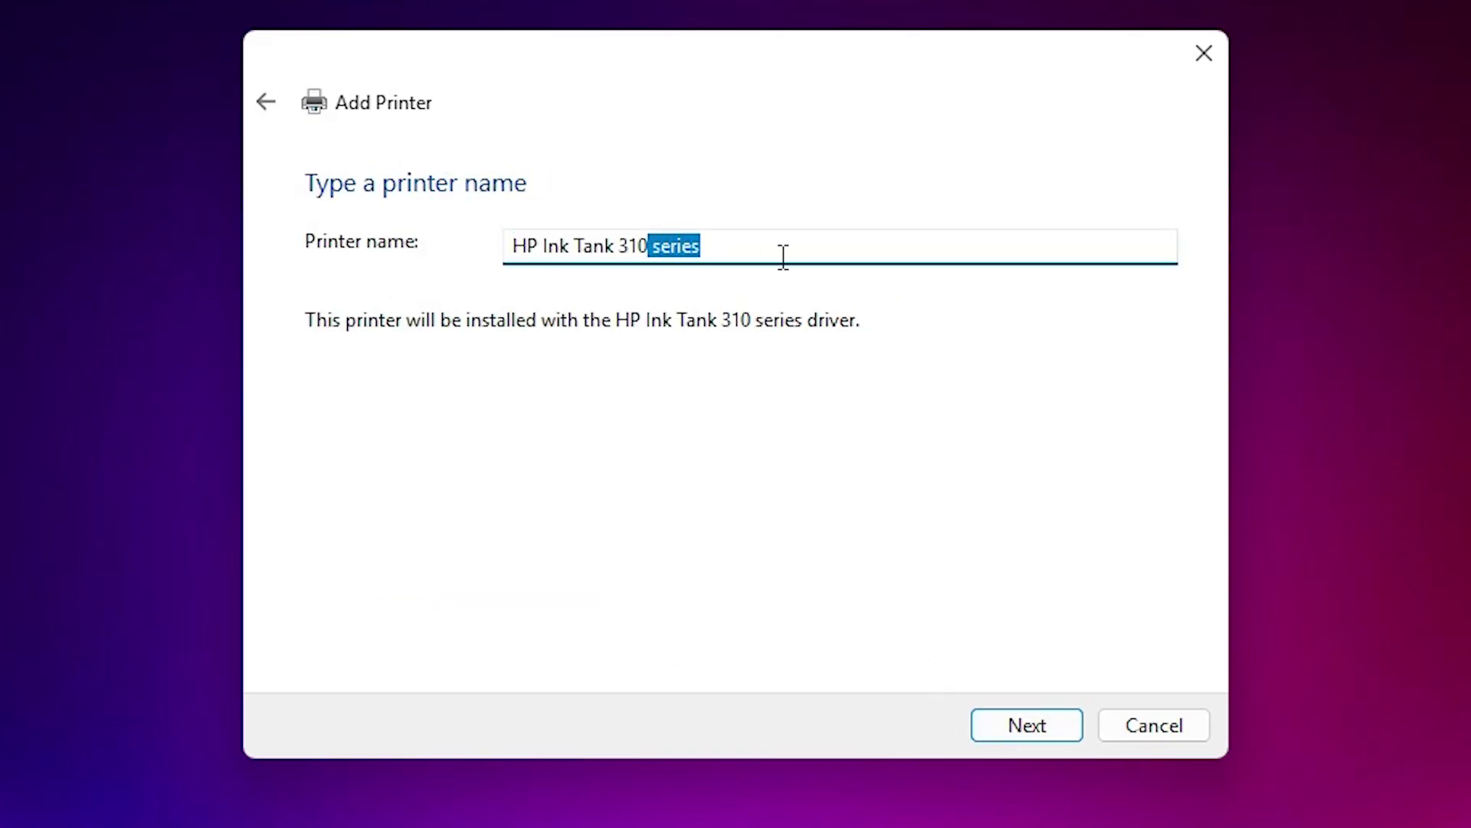
pyautogui.press('BackSpace')
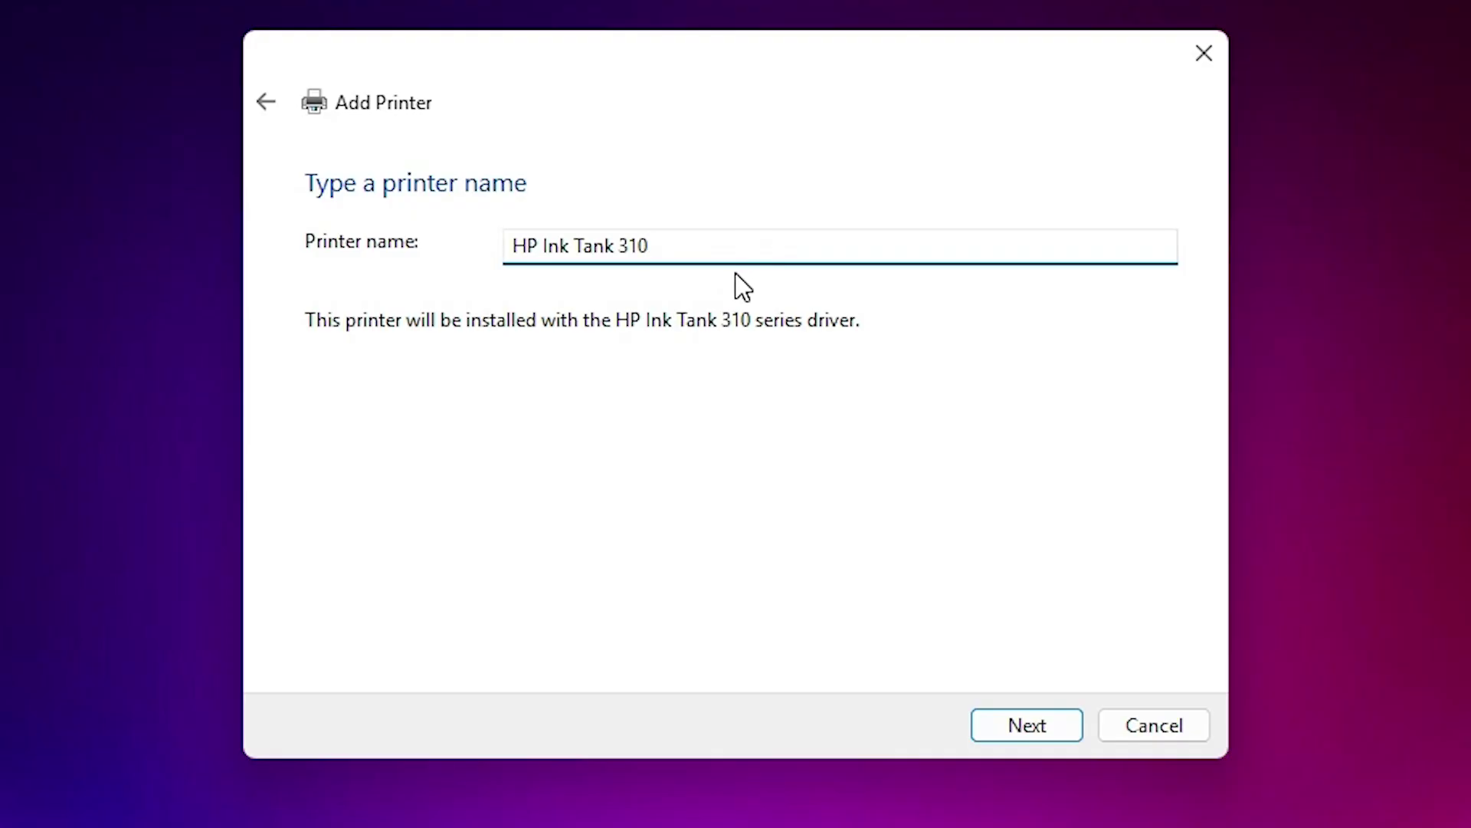
pyautogui.click(1027, 726)
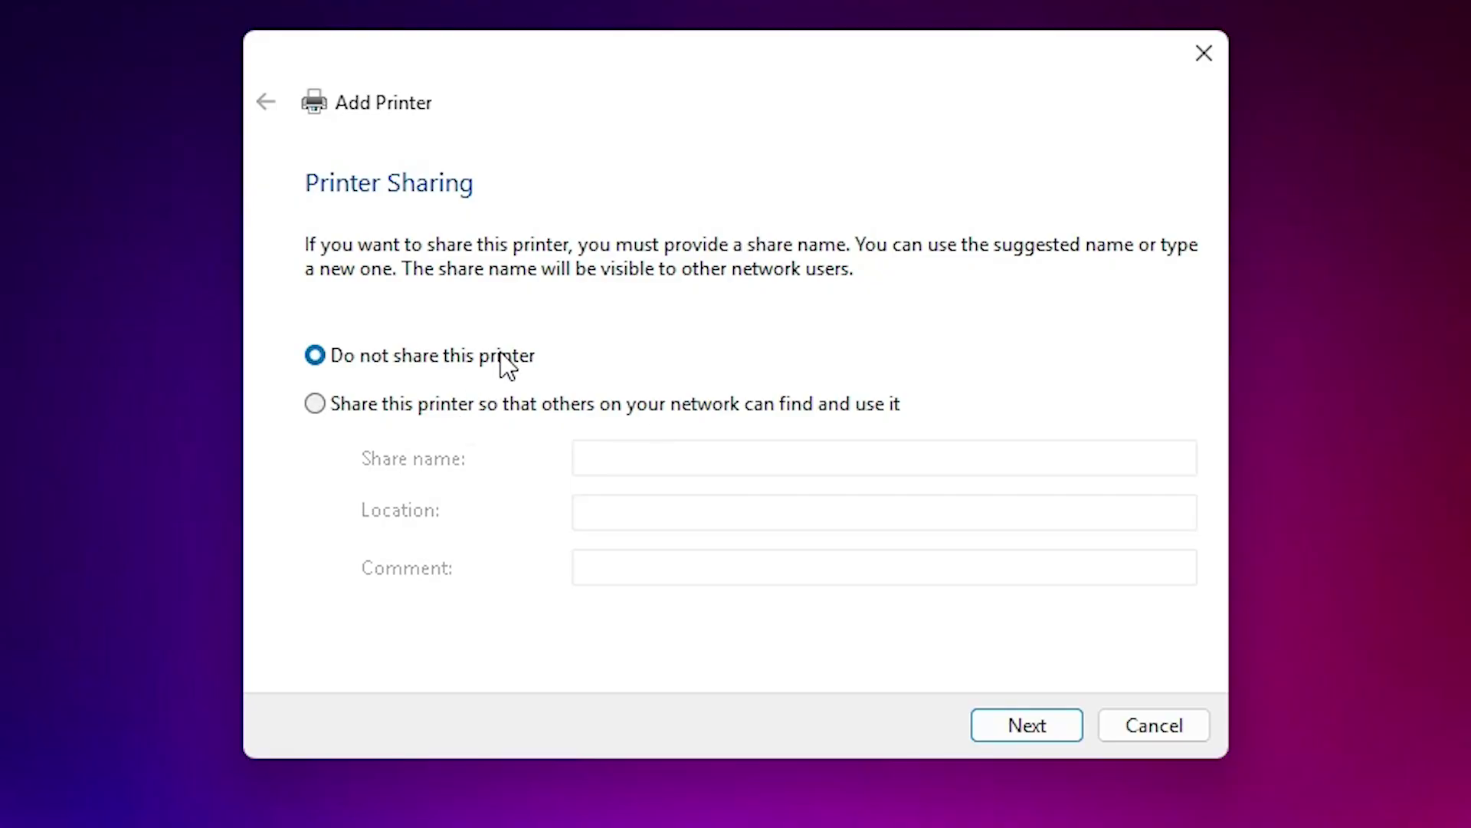
pyautogui.click(1019, 727)
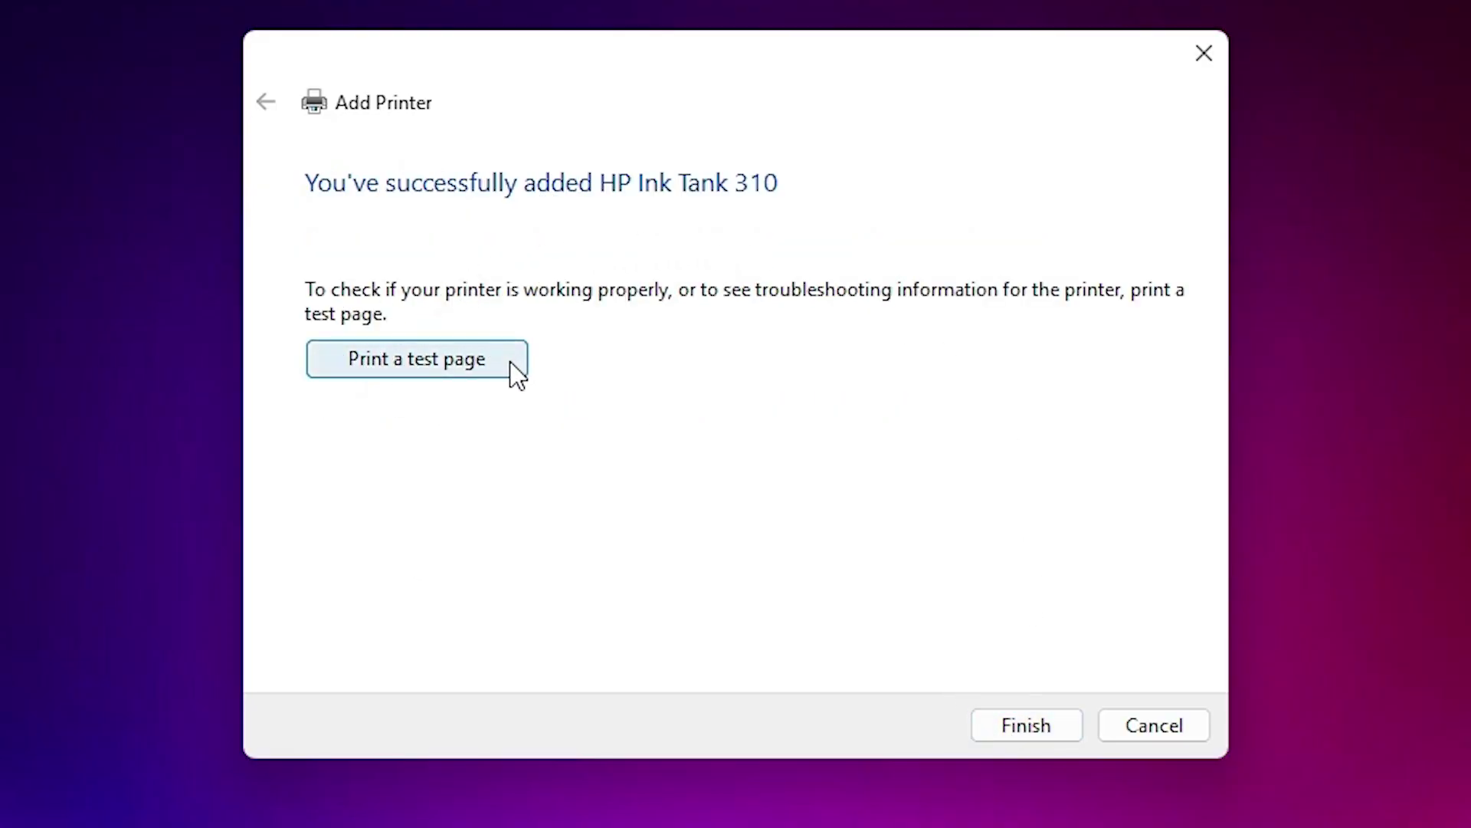
pyautogui.click(1027, 728)
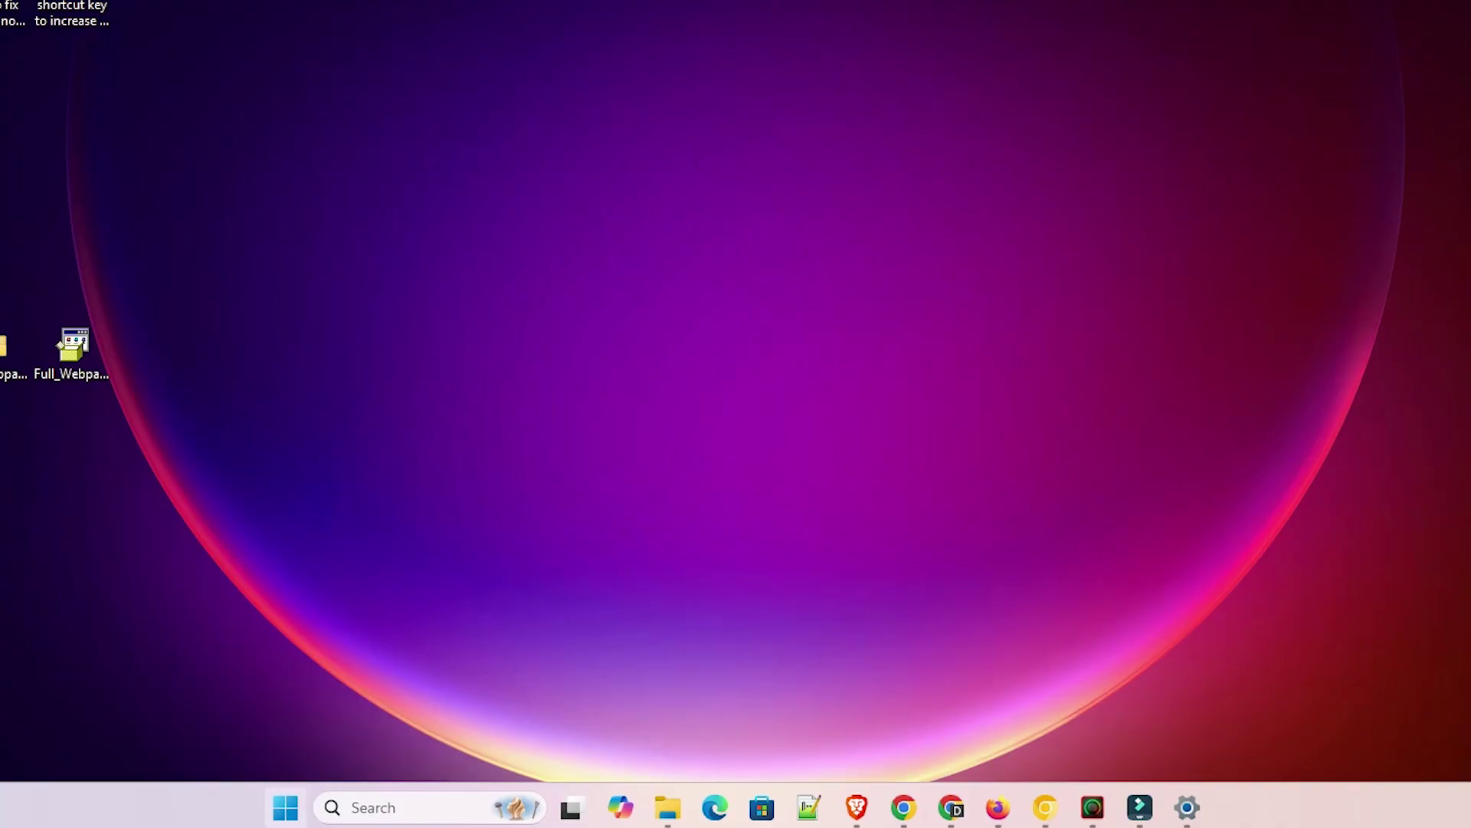
# - Search Windows for "prin" and reopen the Printers & scanners settings to check the list of installed printers
pyautogui.click(413, 811)
pyautogui.write('prin')
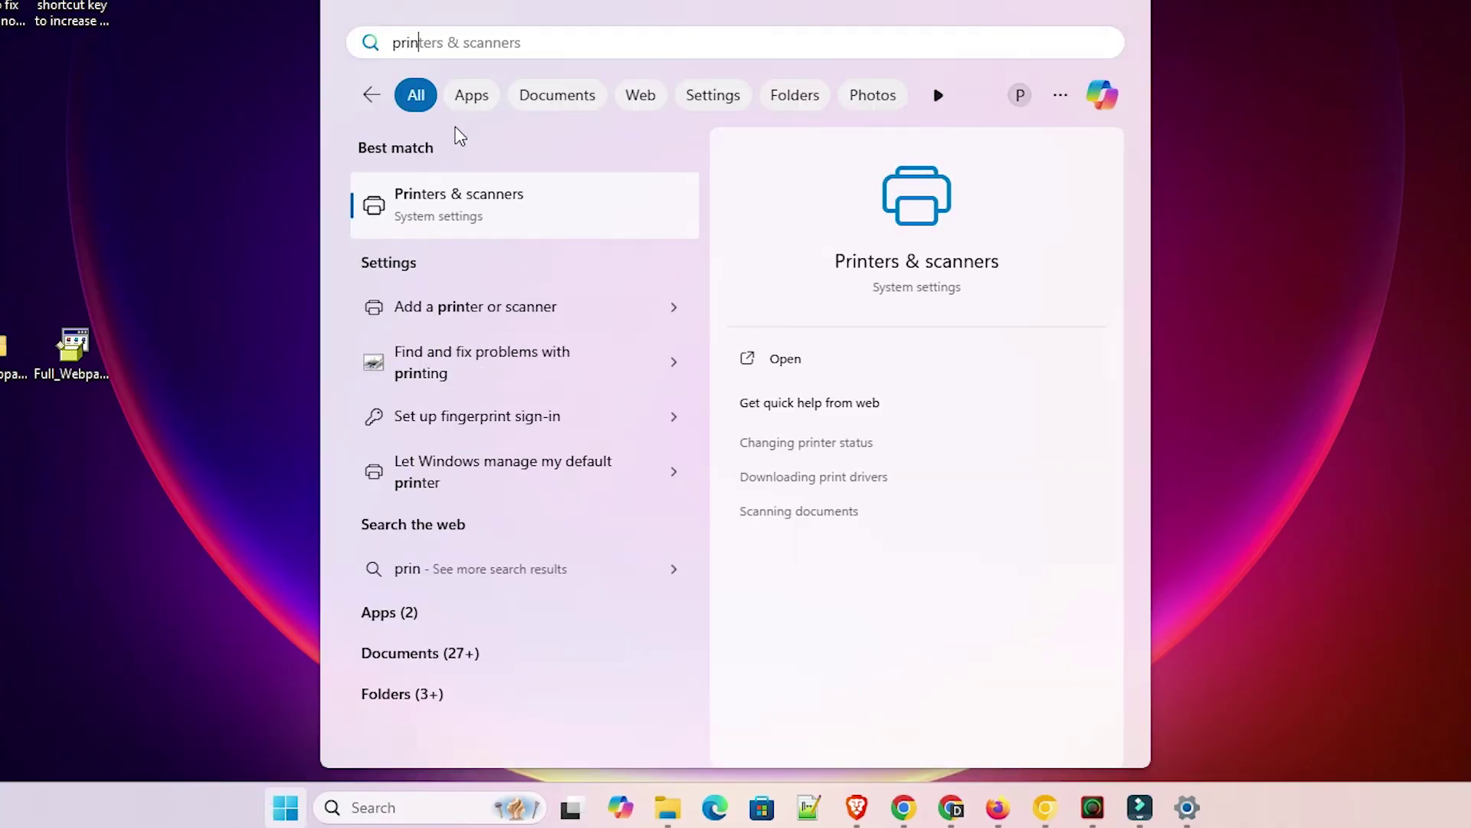
pyautogui.click(467, 204)
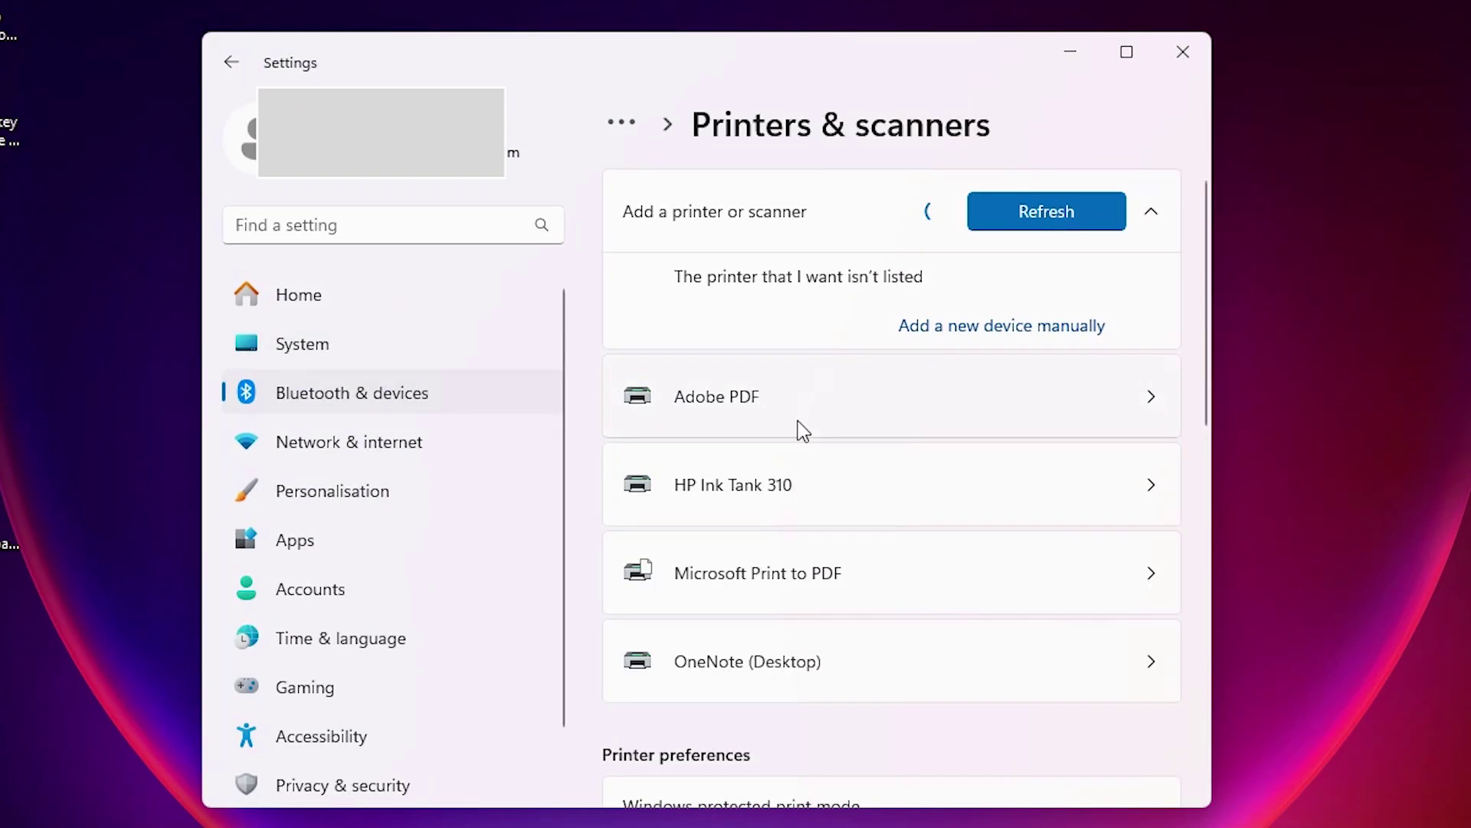